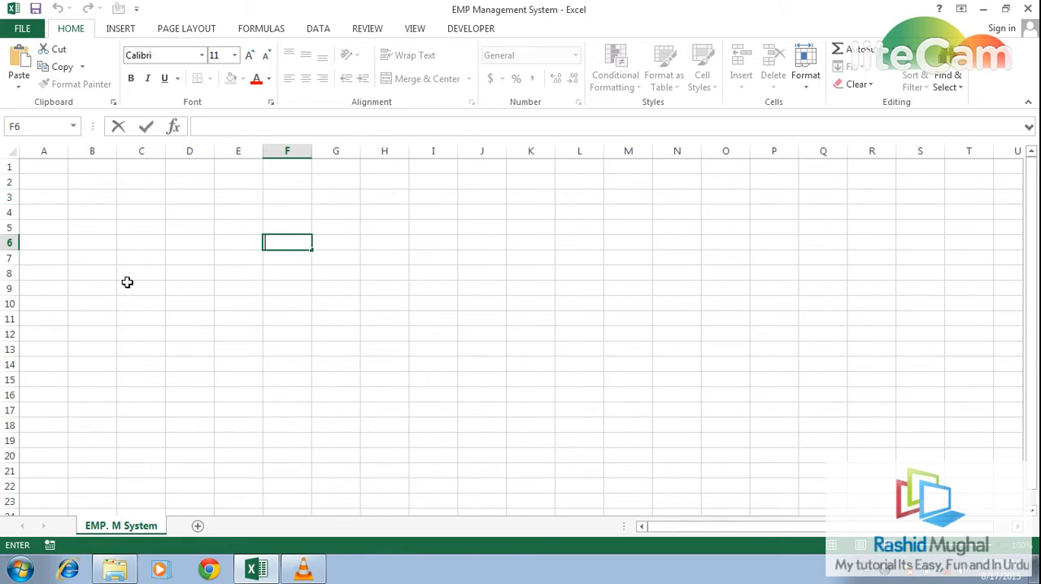
- Enter the title "EMP Management System" in cell A1
key(Left)
key(Left)
key(Left)
key(Left)
key(Left)
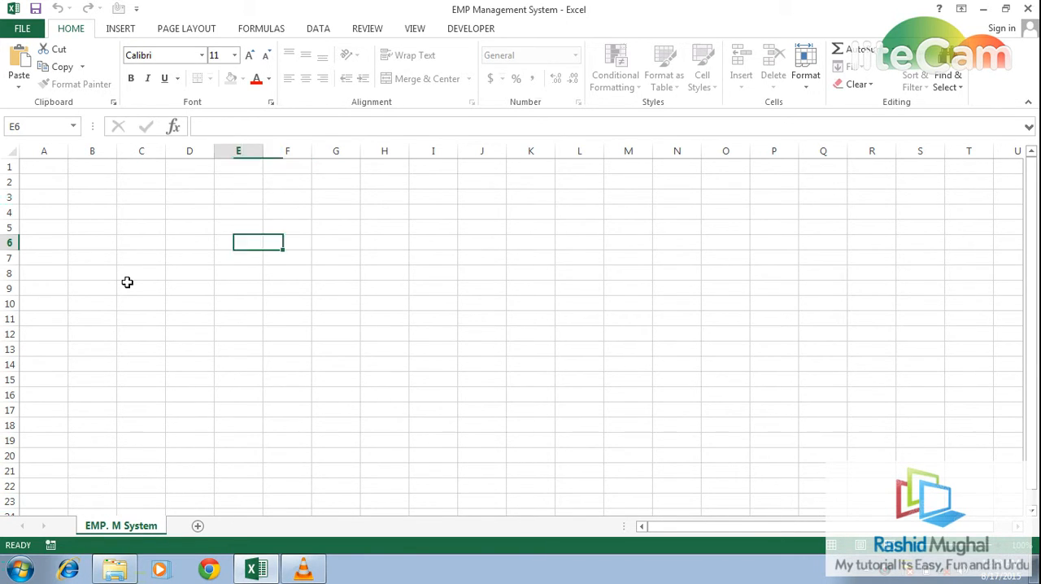
key(Up)
key(Up)
key(Up)
key(Up)
key(Up)
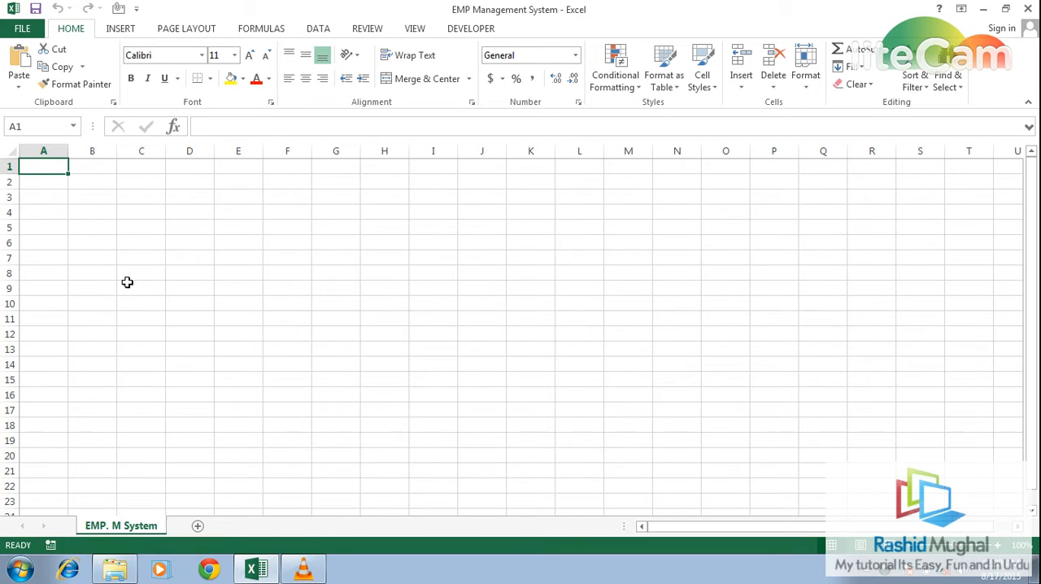
text(Em)
key(BackSpace)
text(MP )
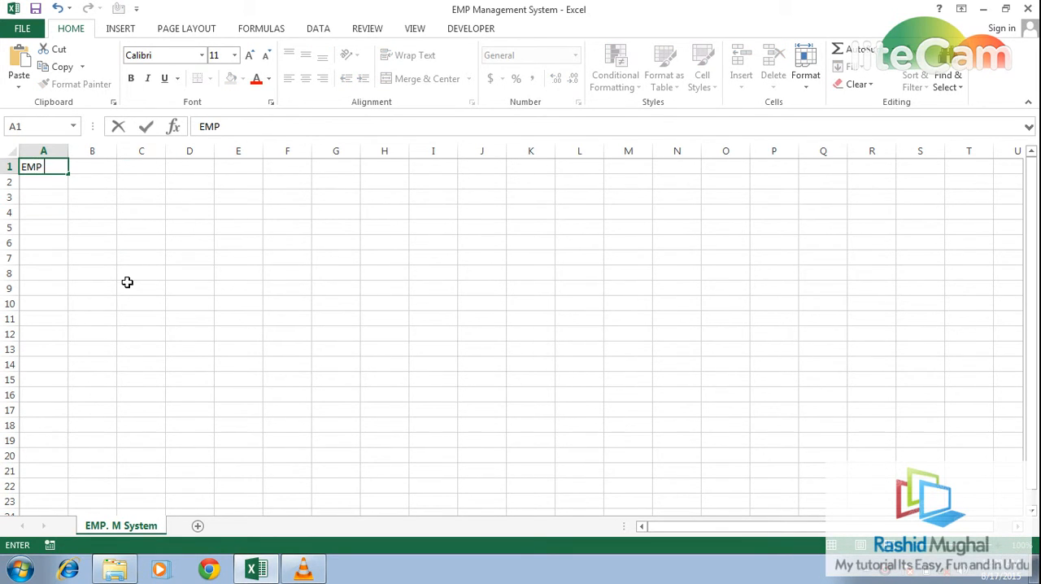
text(Ma)
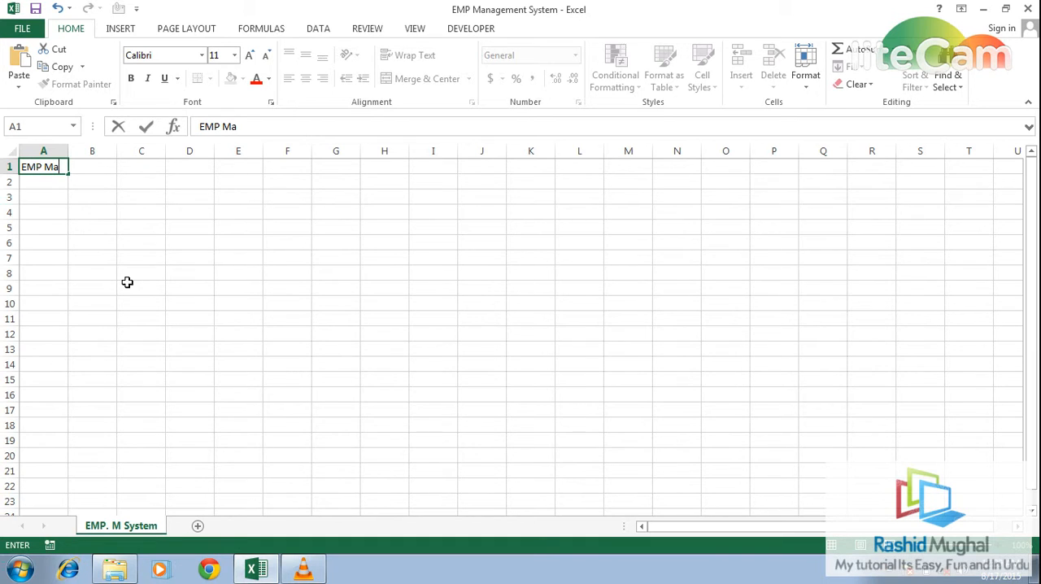
text(nagement S)
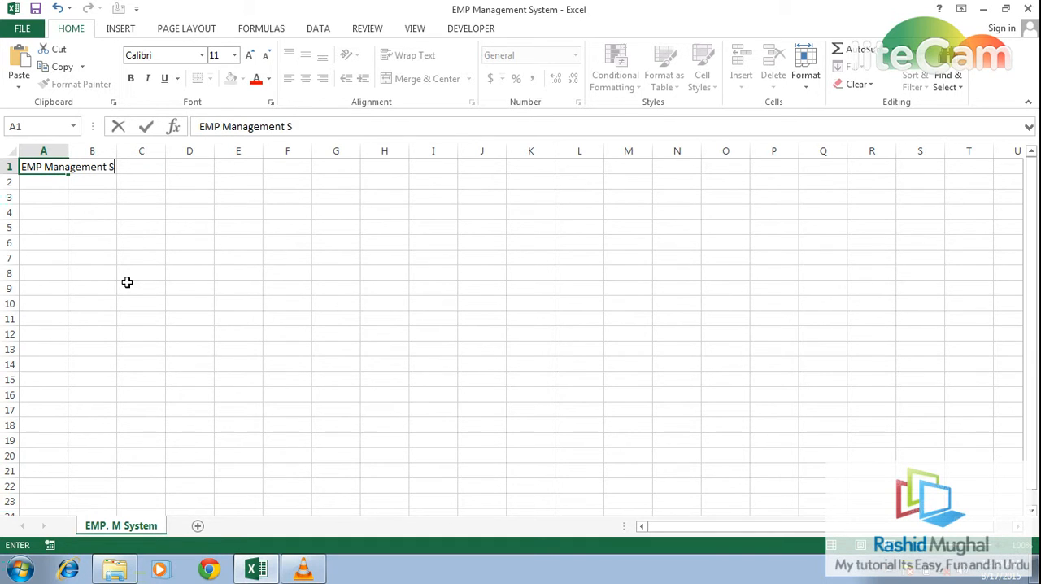
text(ystem)
key(Return)
key(Return)
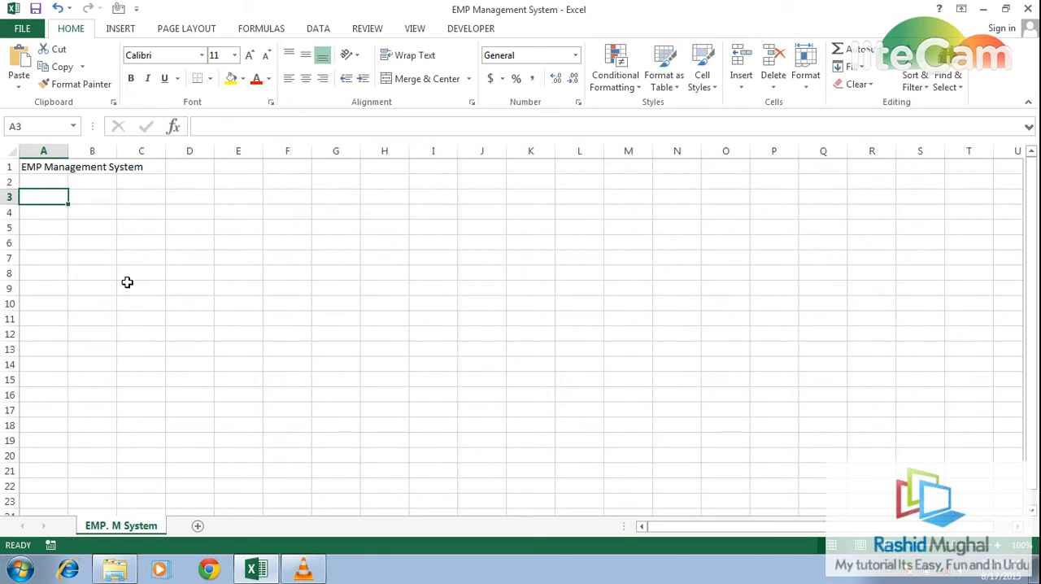
- Enter the column headers "EMP ID", "First Name" and "Last Name" in cells A3 to C3
text(EMP I)
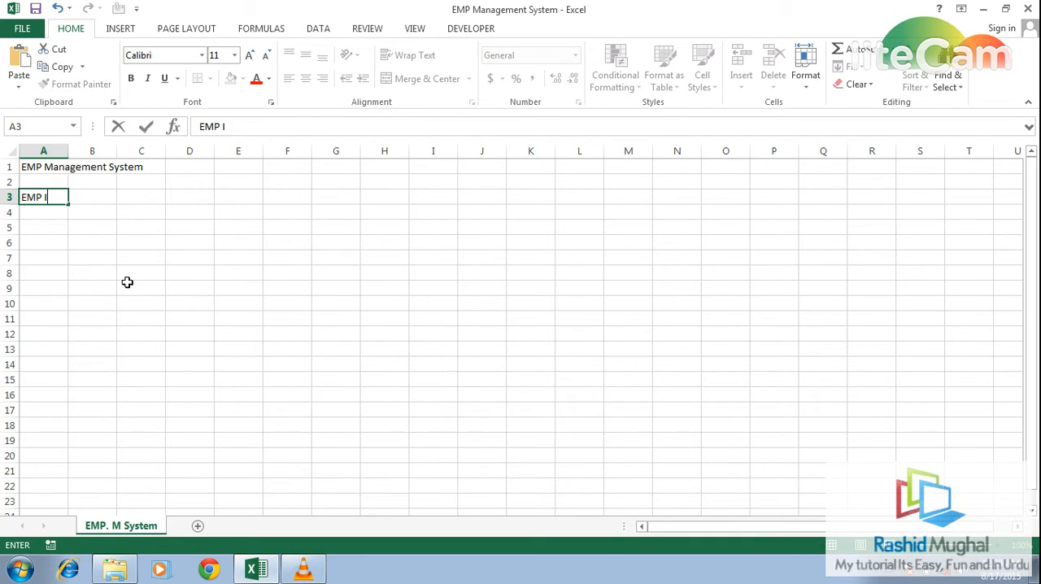
text(D)
key(Tab)
text(he)
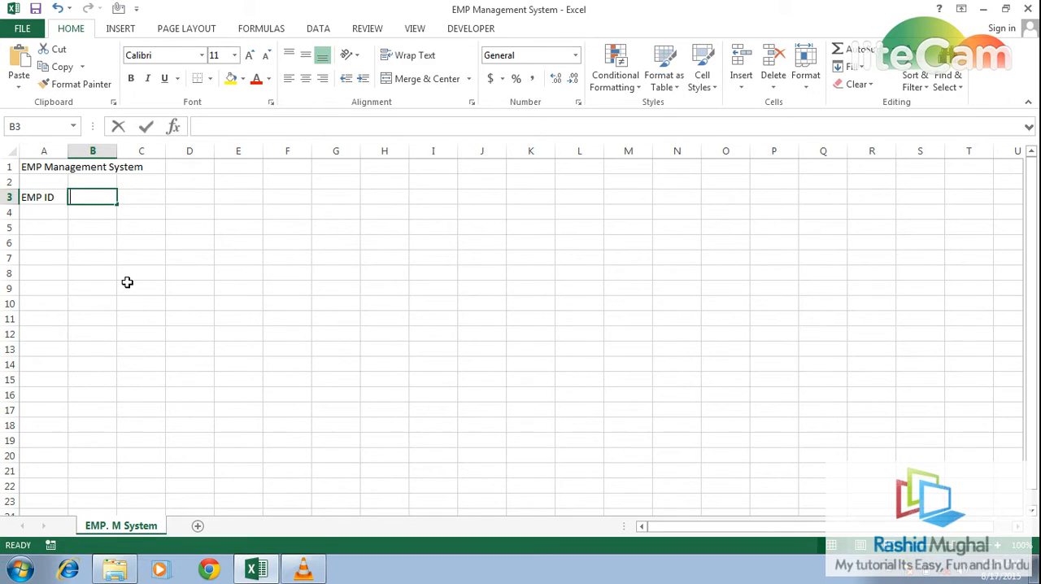
key(BackSpace)
key(BackSpace)
text(First Name)
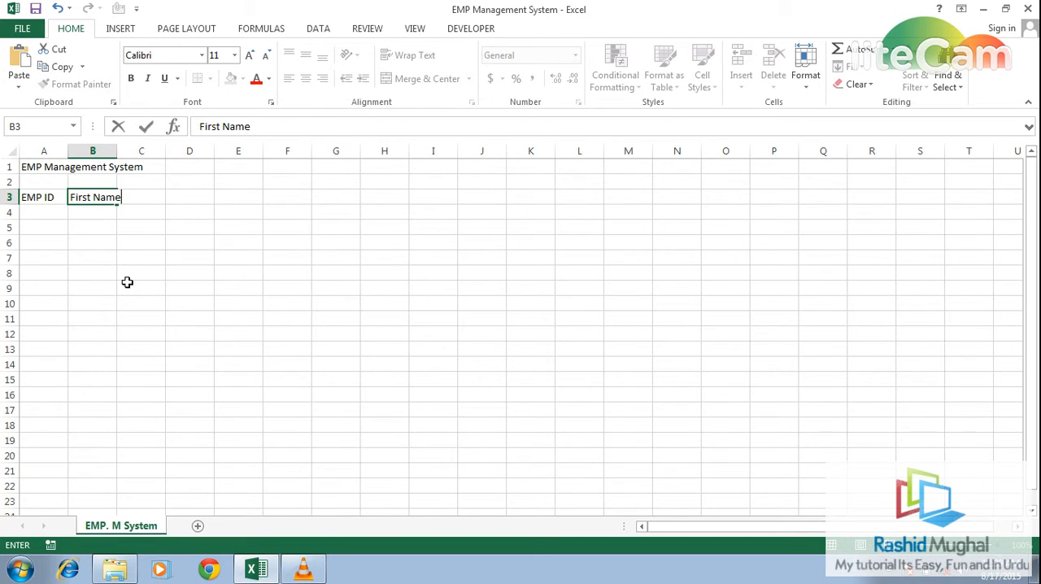
key(Tab)
text(Las)
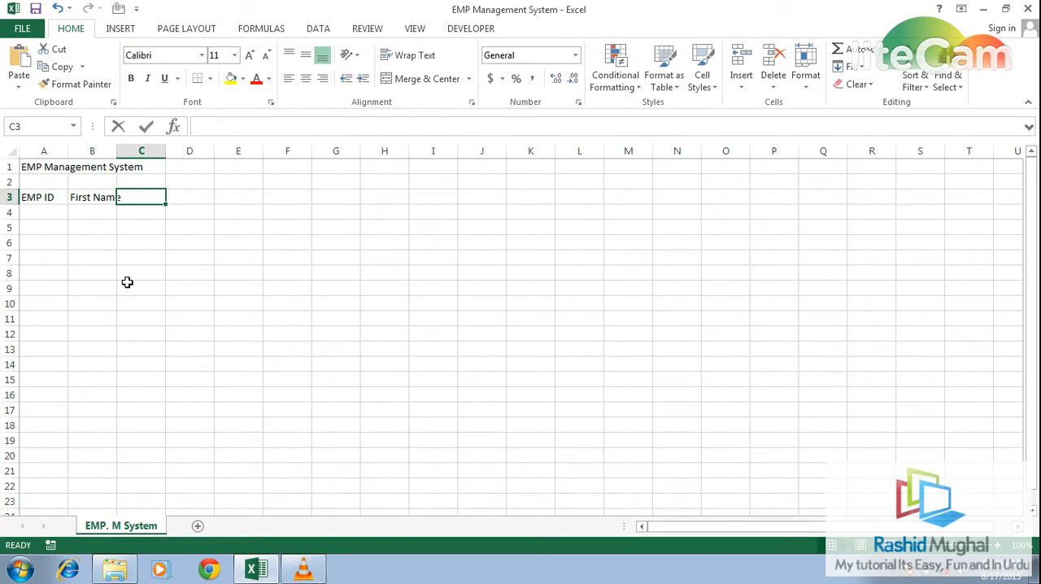
text(t Name)
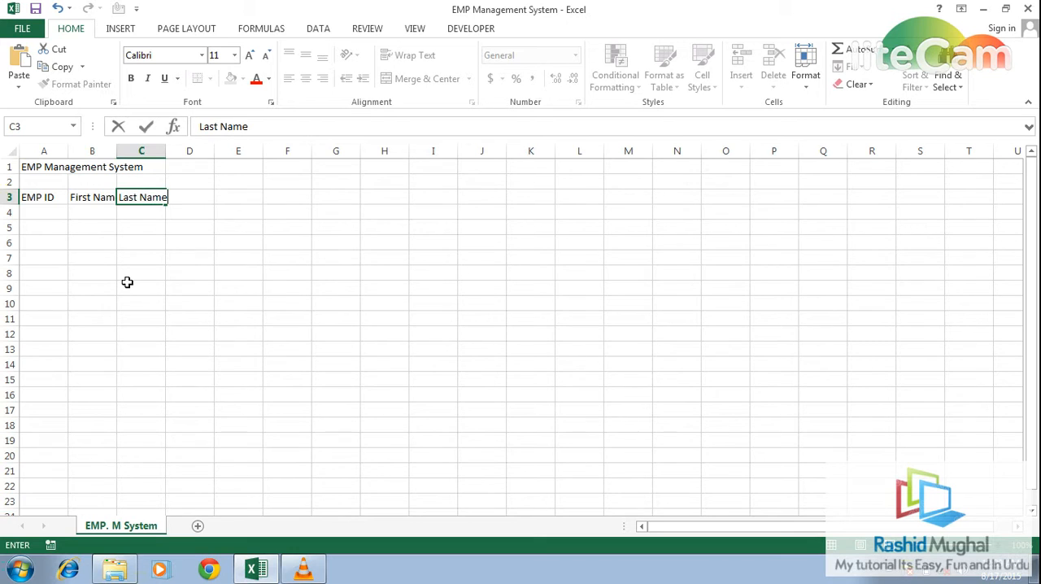
key(Tab)
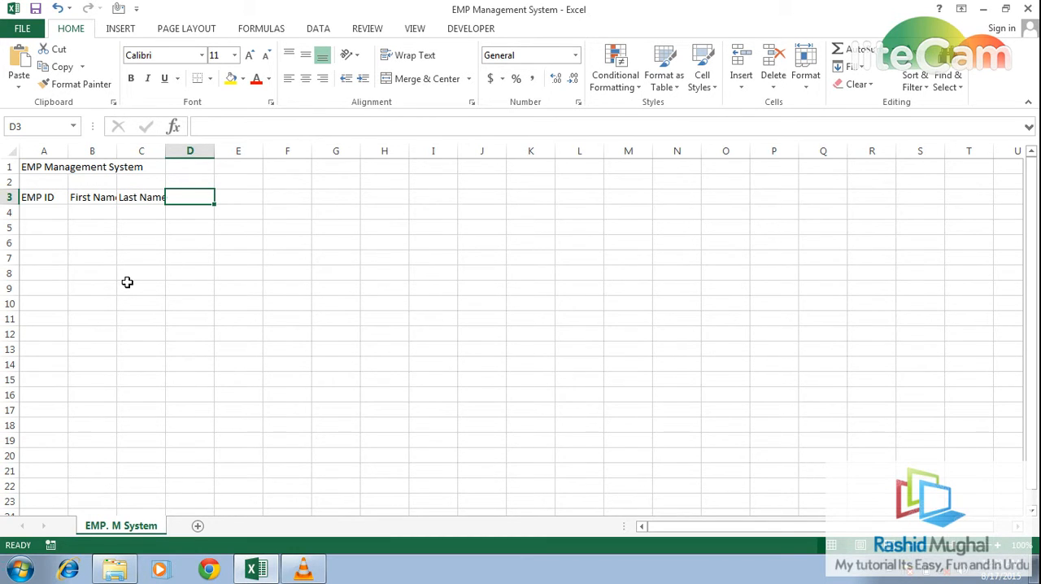
- Enter the headers "Department" and "Desiganation" in cells D3 and E3
text(Depa)
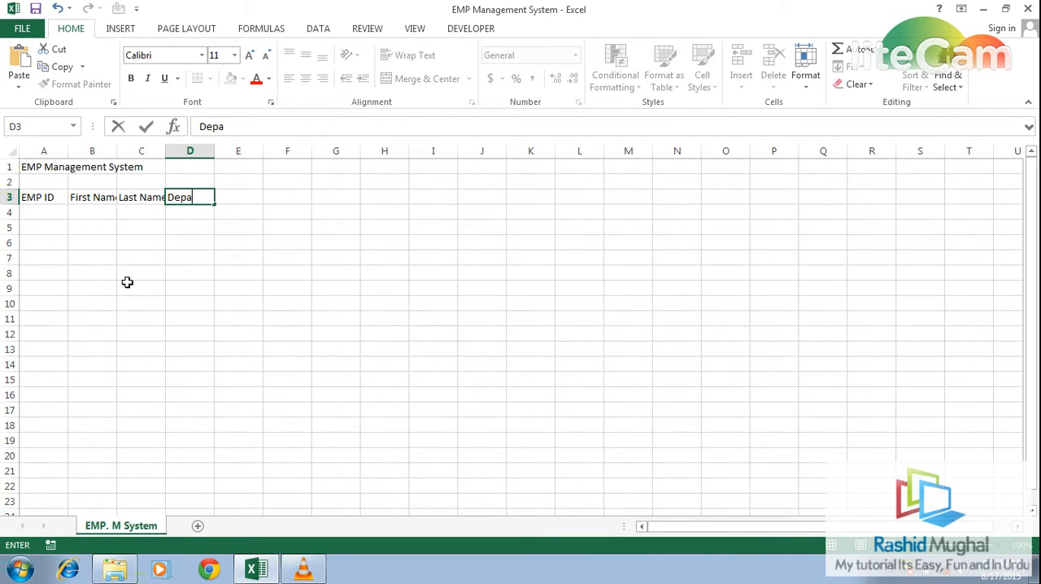
text(rtment)
key(Tab)
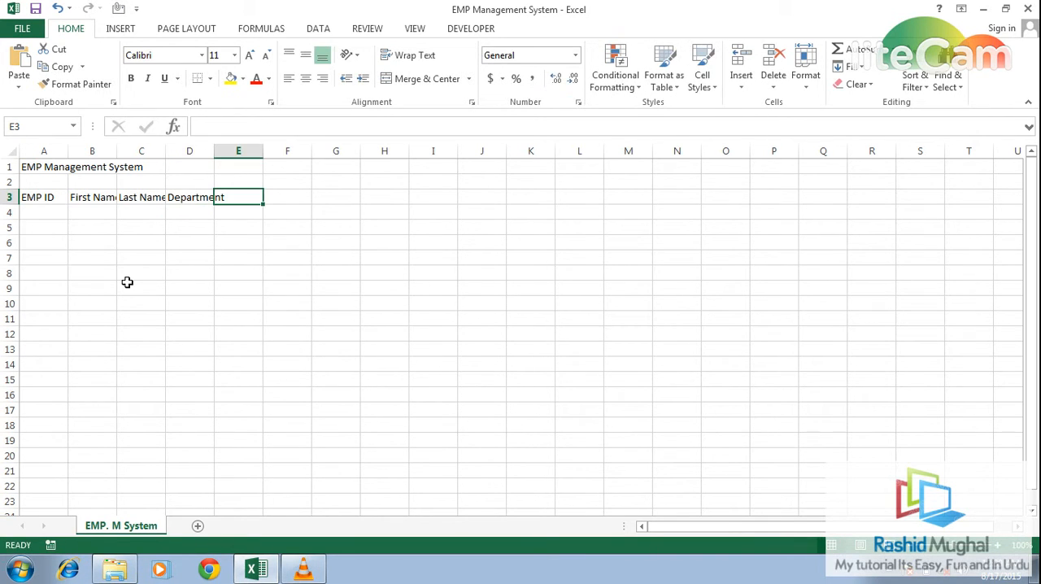
text(Desi)
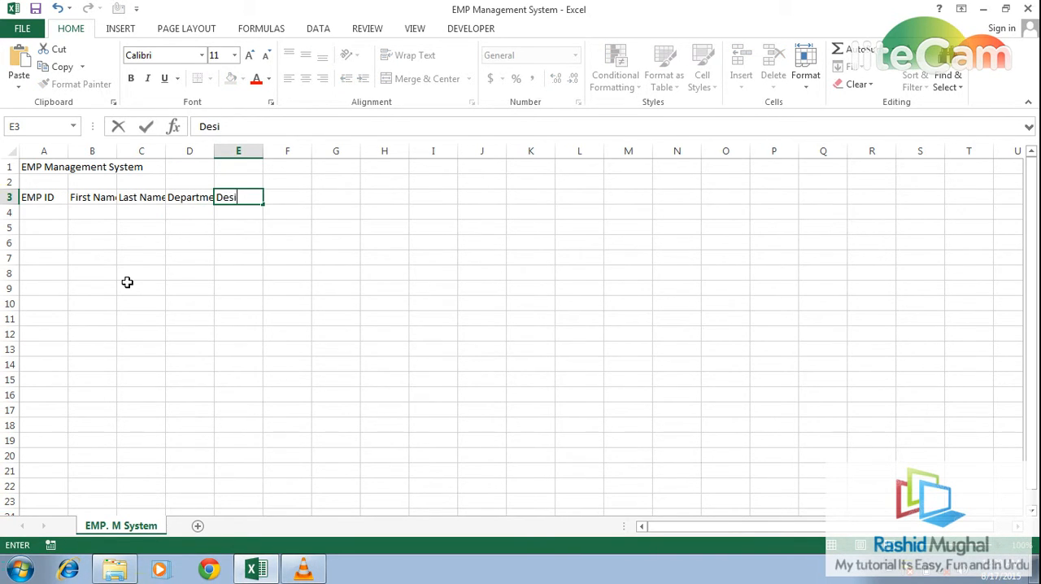
text(ganation)
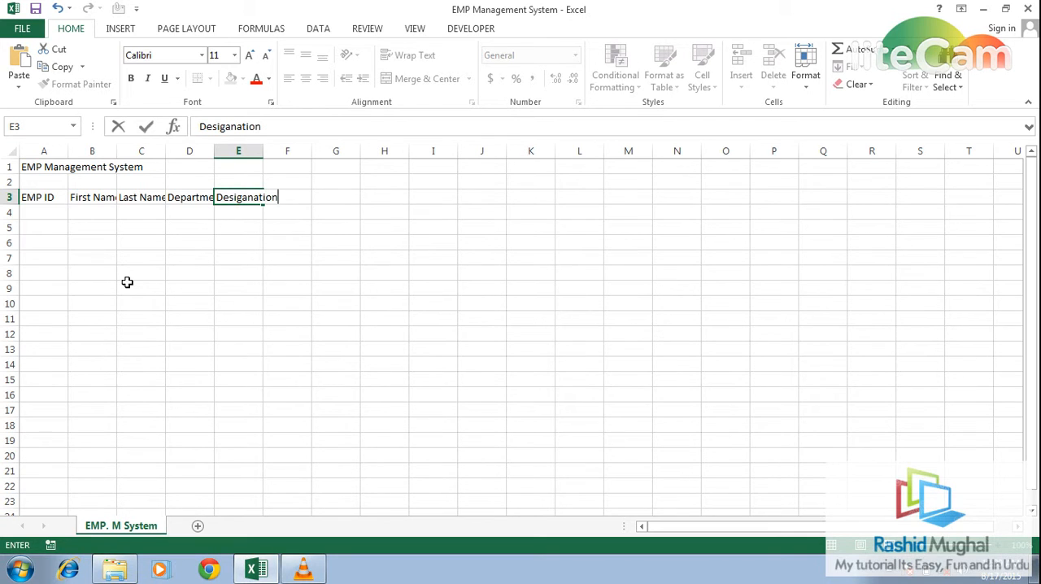
key(Tab)
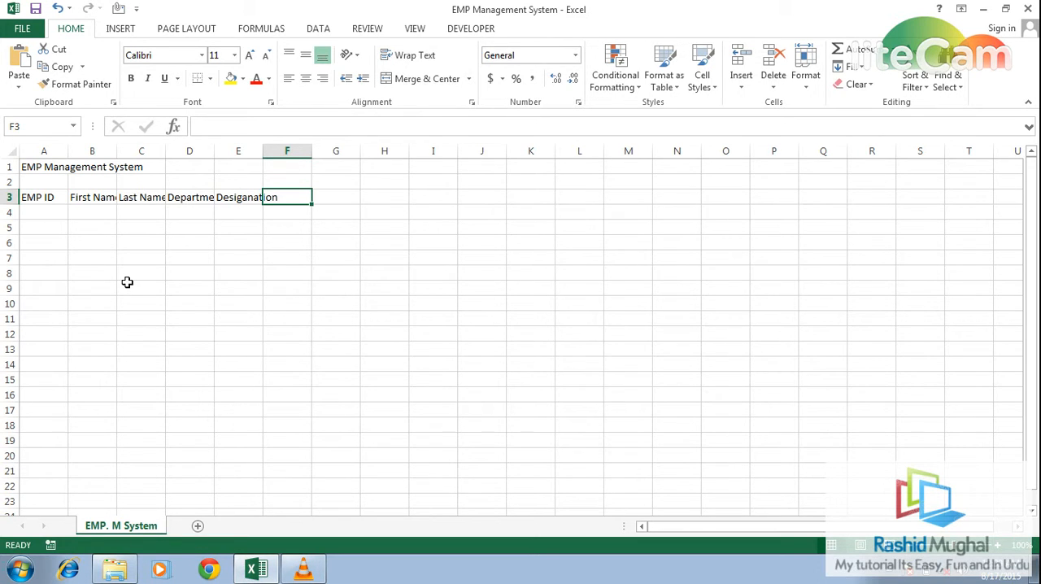
- Enter the header "Joining Date" in cell F3
text(A)
key(BackSpace)
text(Phon)
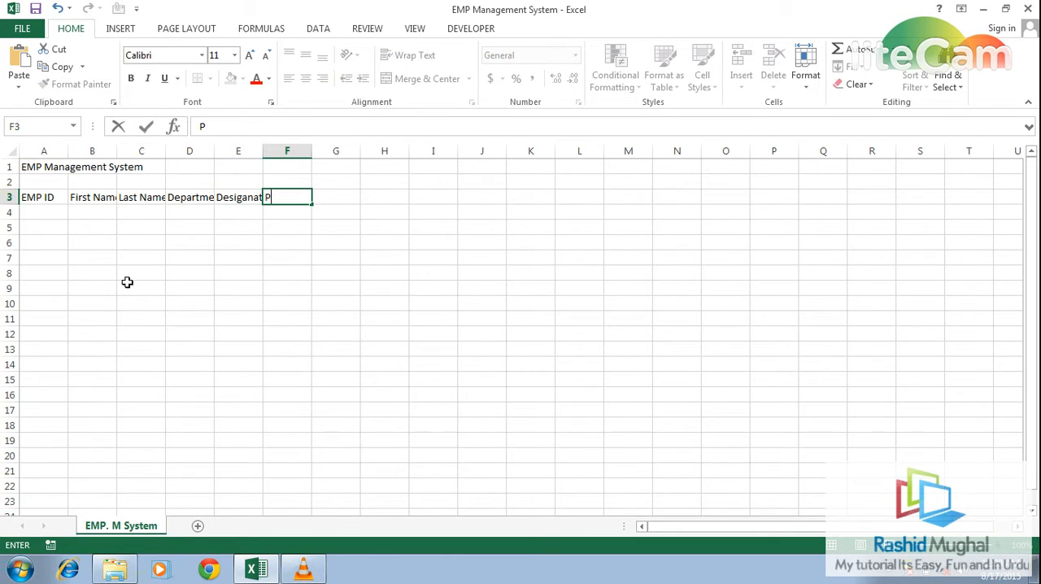
key(BackSpace)
key(BackSpace)
key(BackSpace)
key(BackSpace)
key(BackSpace)
text(Joining DA)
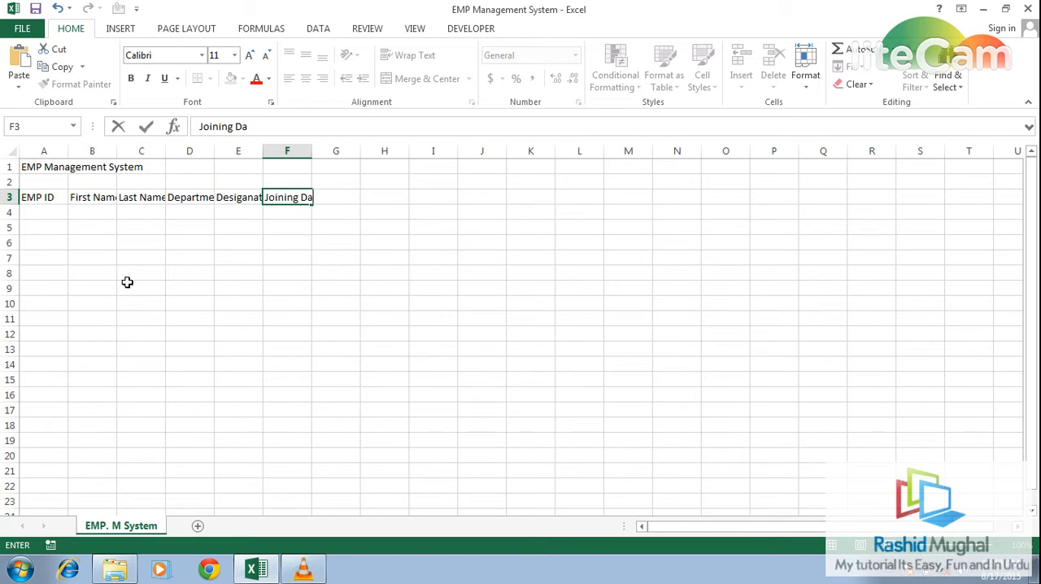
text(te)
key(Tab)
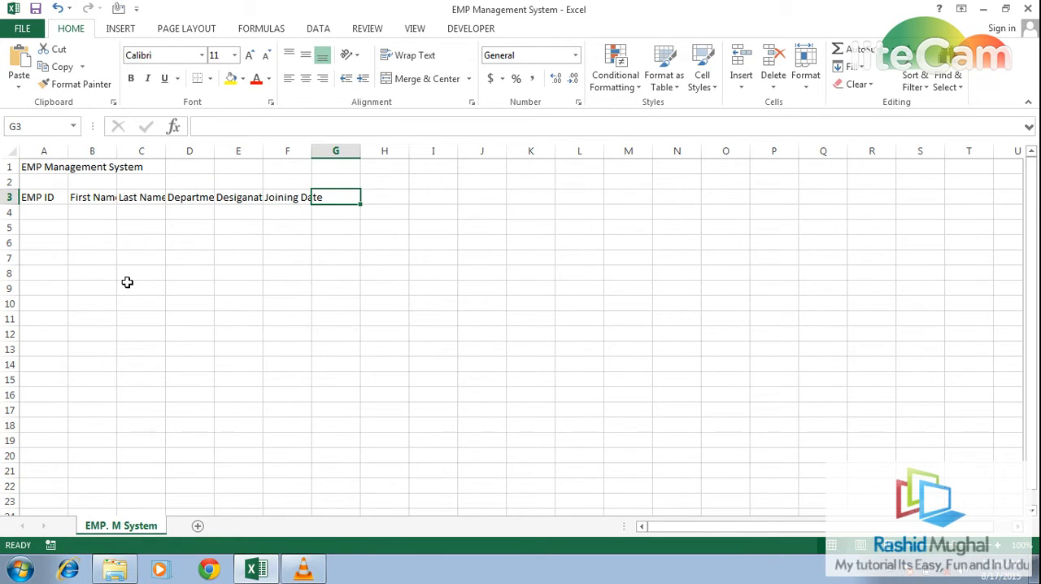
- Enter the headers "Cell #" and "Address" in cells G3 and H3
text(Cell)
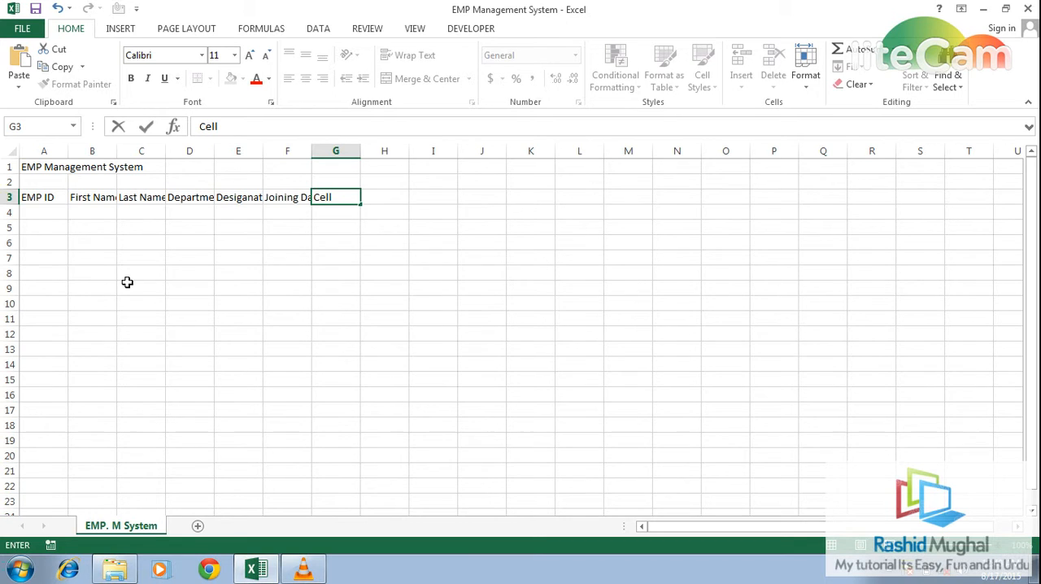
text( #)
key(Tab)
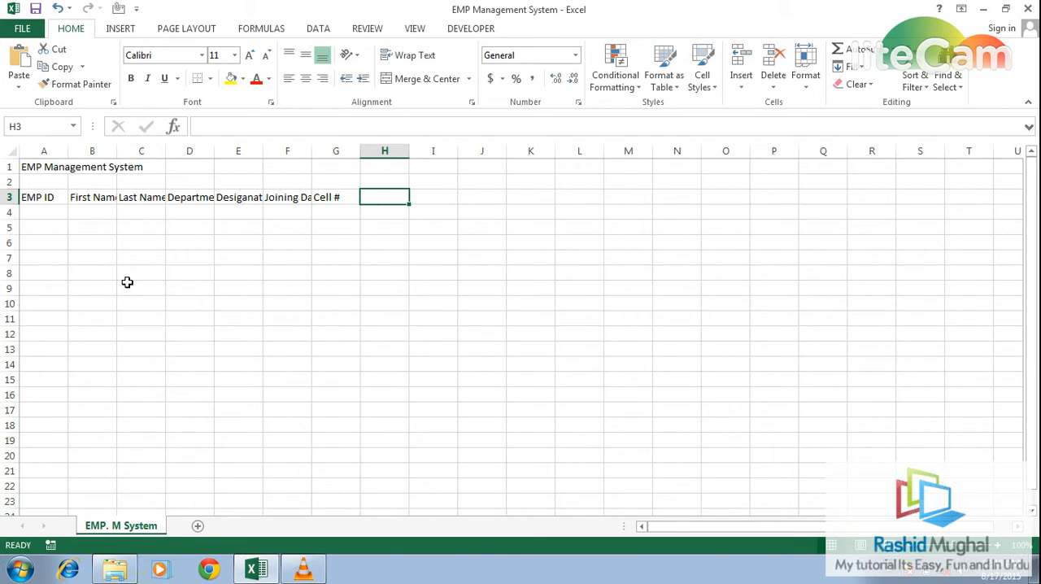
text(Adt)
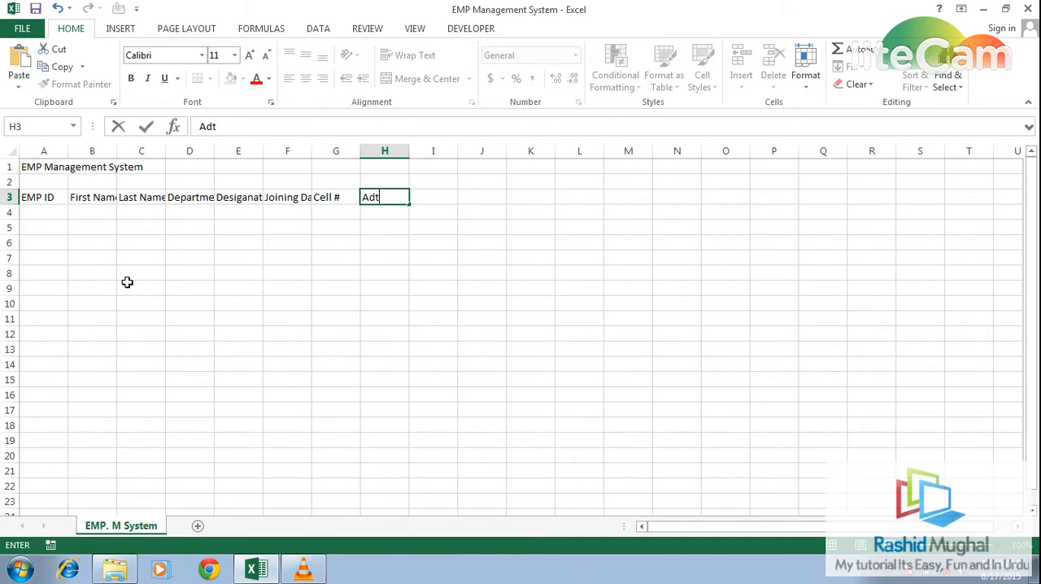
key(BackSpace)
text(res)
key(BackSpace)
key(BackSpace)
key(BackSpace)
text(dtr)
key(BackSpace)
key(BackSpace)
text(ress)
key(Return)
key(Up)
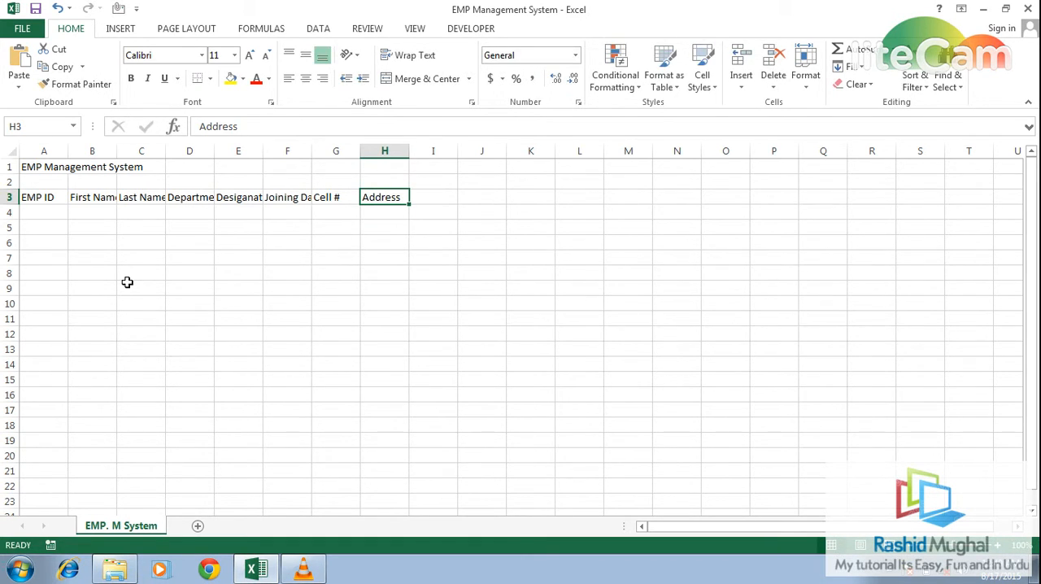
- Widen columns A to H equally so every header fits, and make the Address column about twice as wide as the others
drag(43, 150, 458, 149)
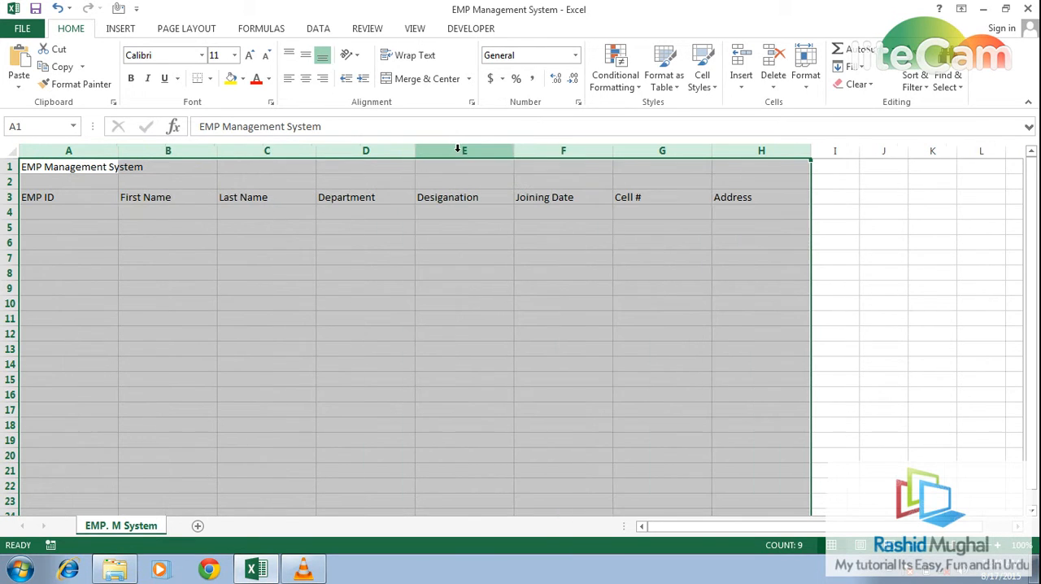
click(753, 185)
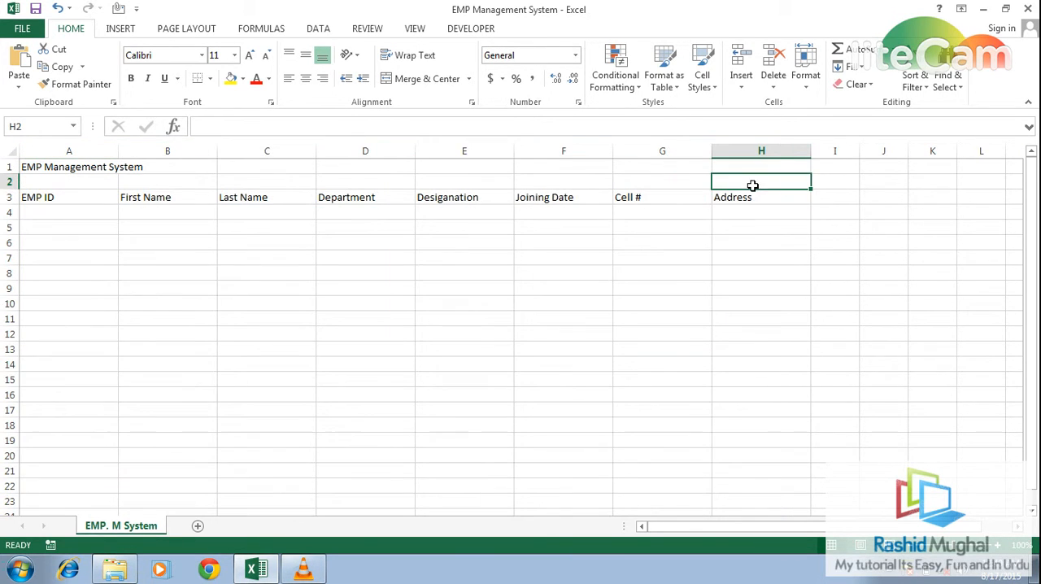
drag(811, 153, 906, 149)
click(571, 213)
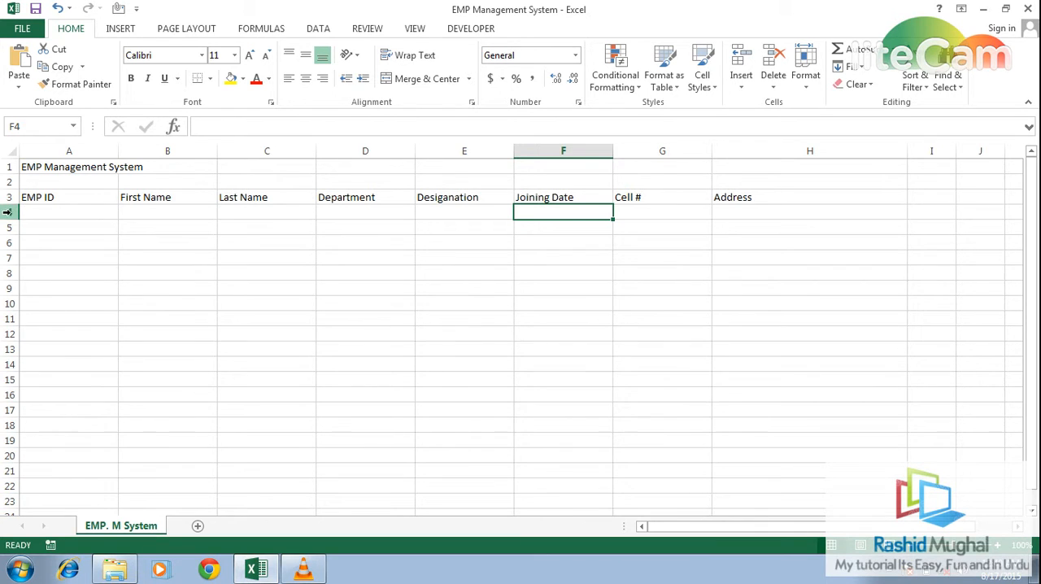
- Select the header row from EMP ID to Address, cells A3 to H3
click(50, 214)
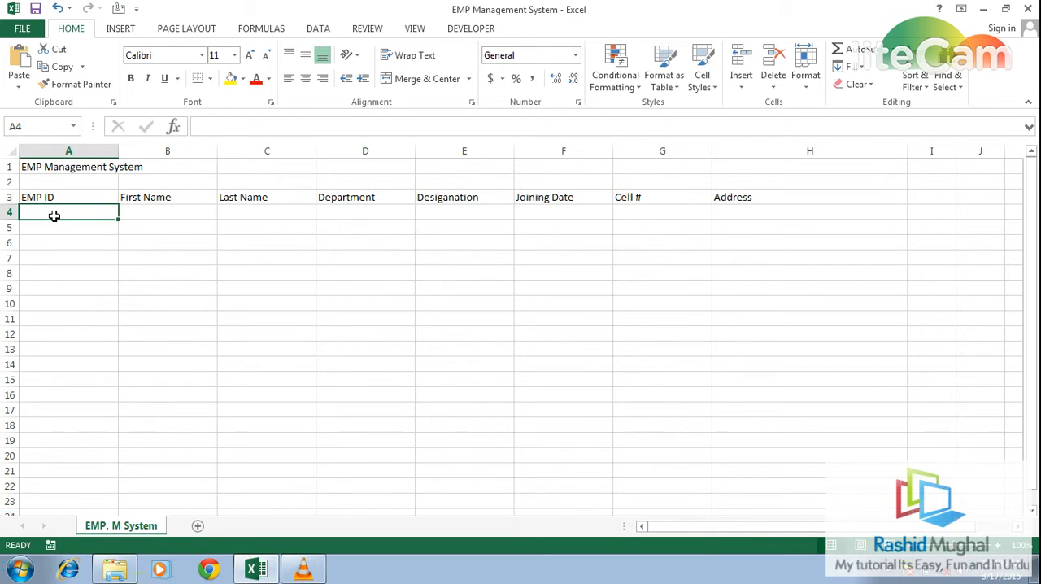
key(Up)
key(shift+Right)
key(shift+Right)
key(shift+Right)
key(shift+Right)
key(shift+Right)
key(shift+Right)
key(shift+Right)
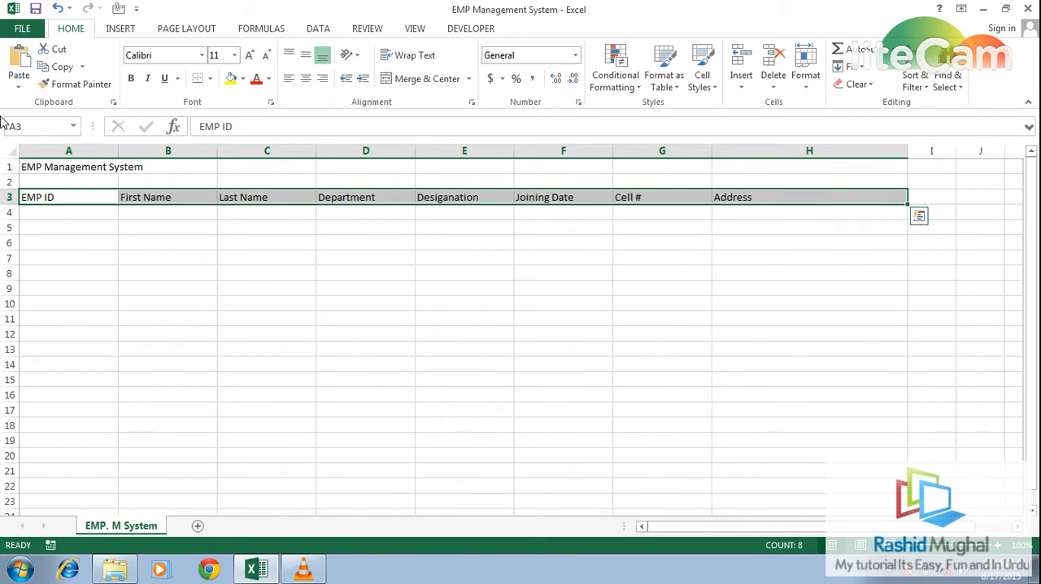
- Open the ribbon customization options and list the commands not in the ribbon, jumping to those starting with F
click(22, 28)
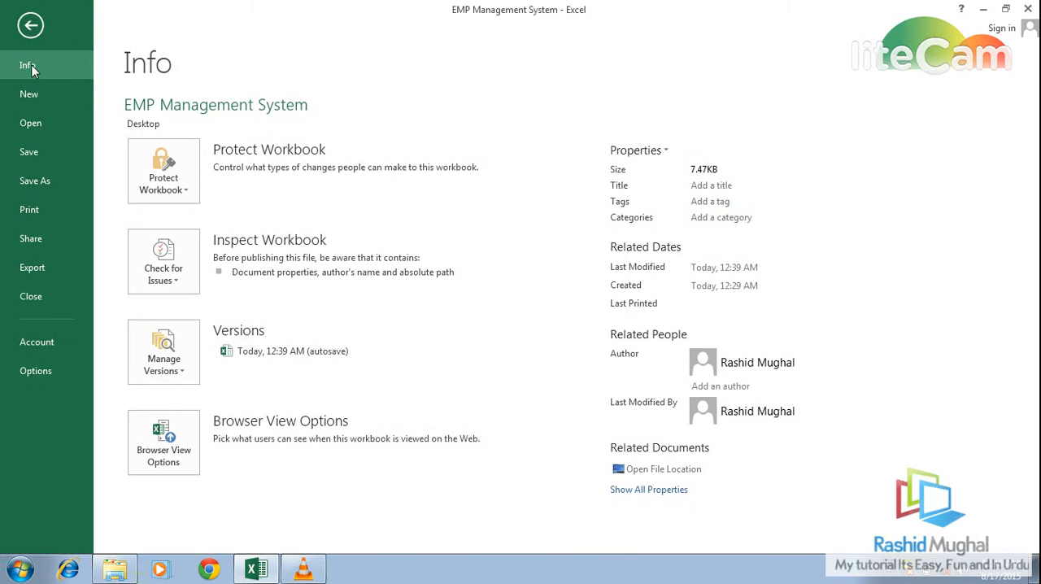
click(38, 370)
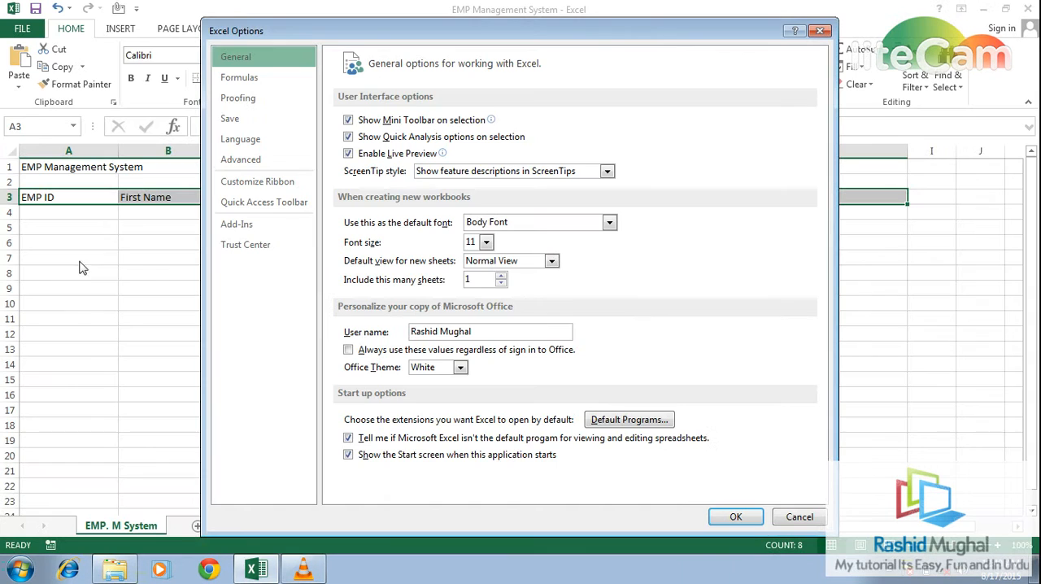
click(270, 186)
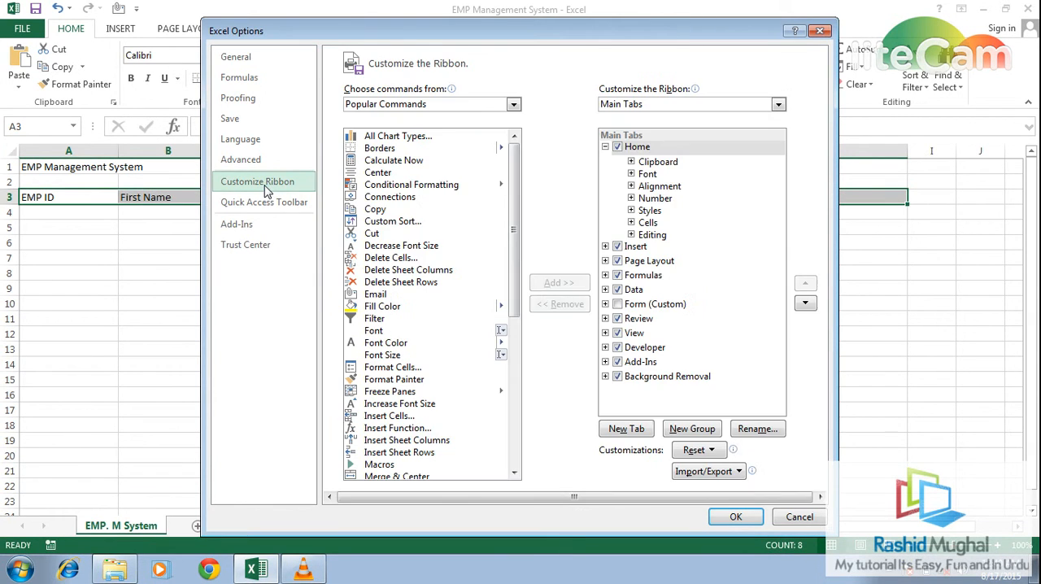
click(513, 104)
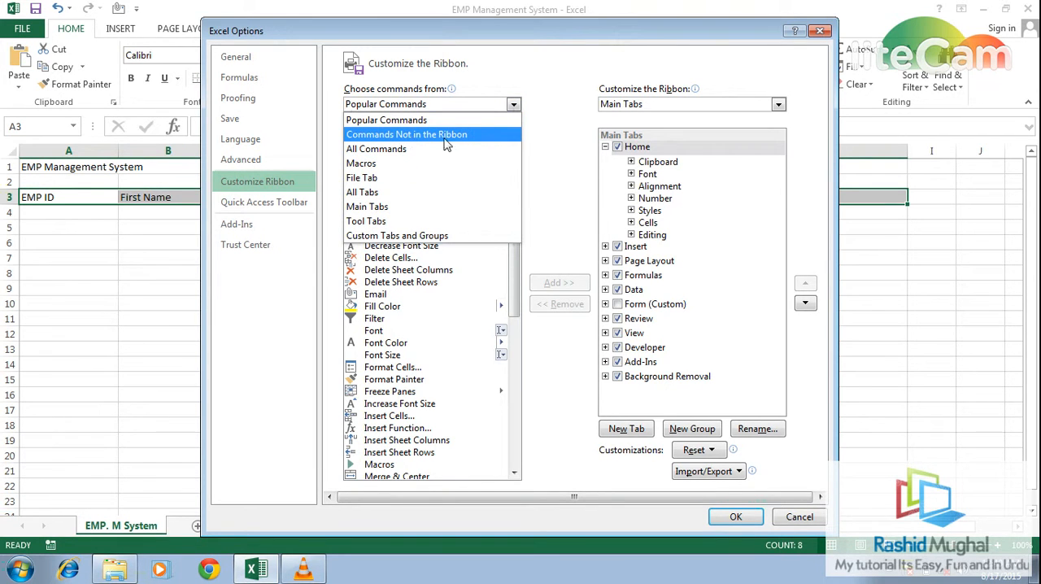
click(474, 136)
click(429, 298)
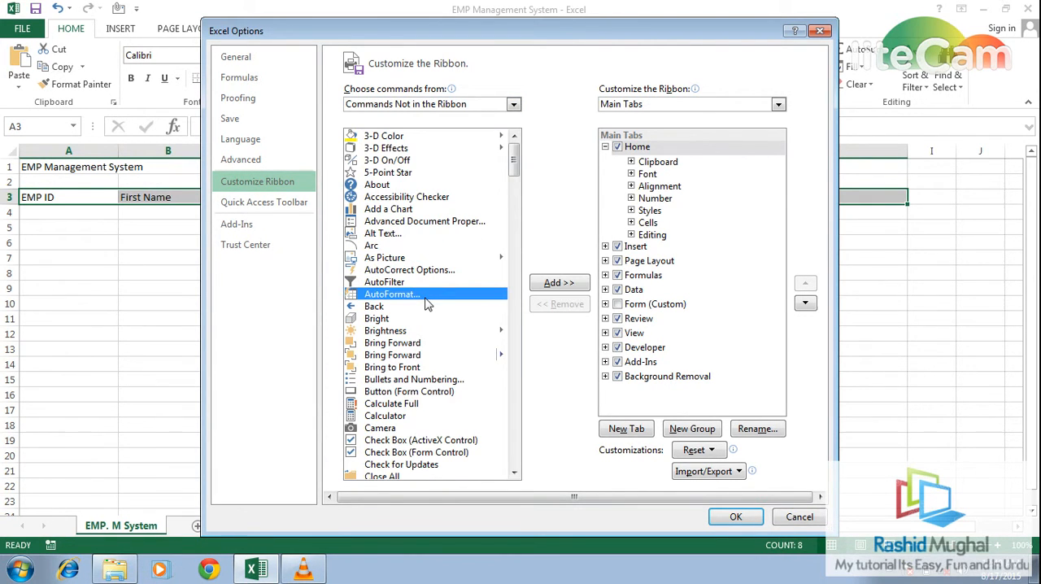
key(f)
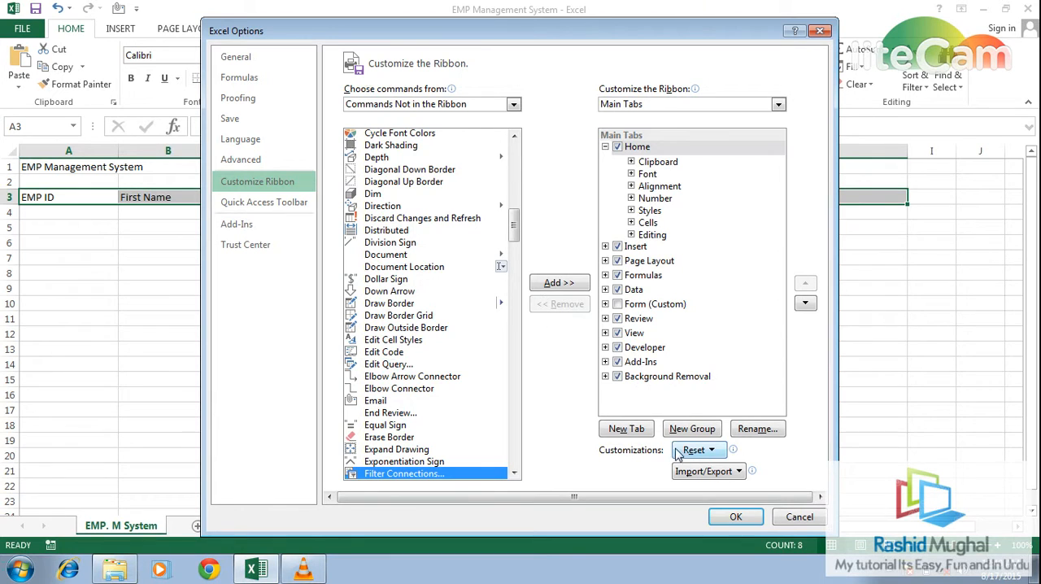
- Add a new custom ribbon tab after Home and rename it "Data Entery"
click(635, 431)
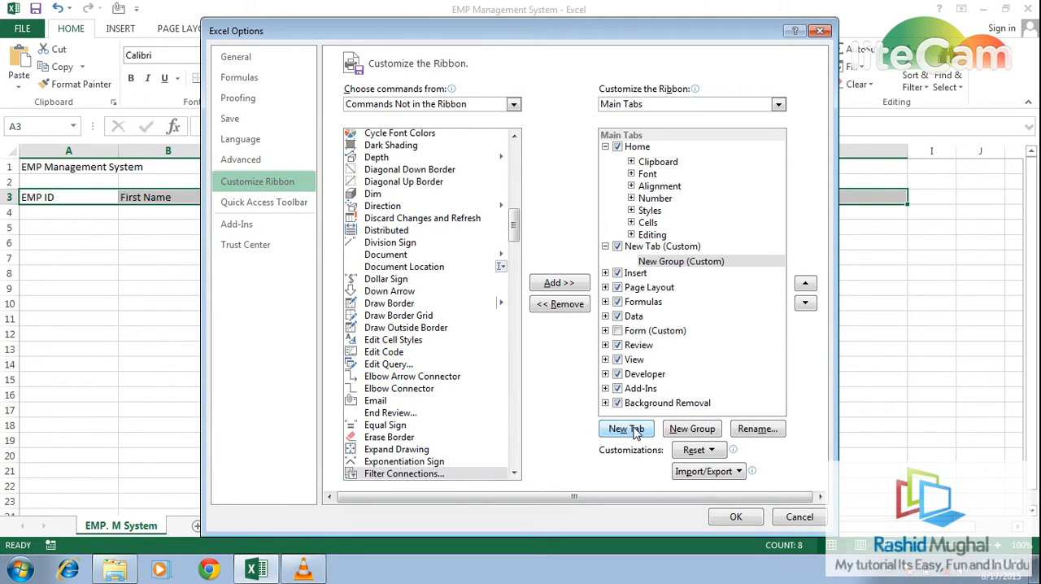
click(648, 247)
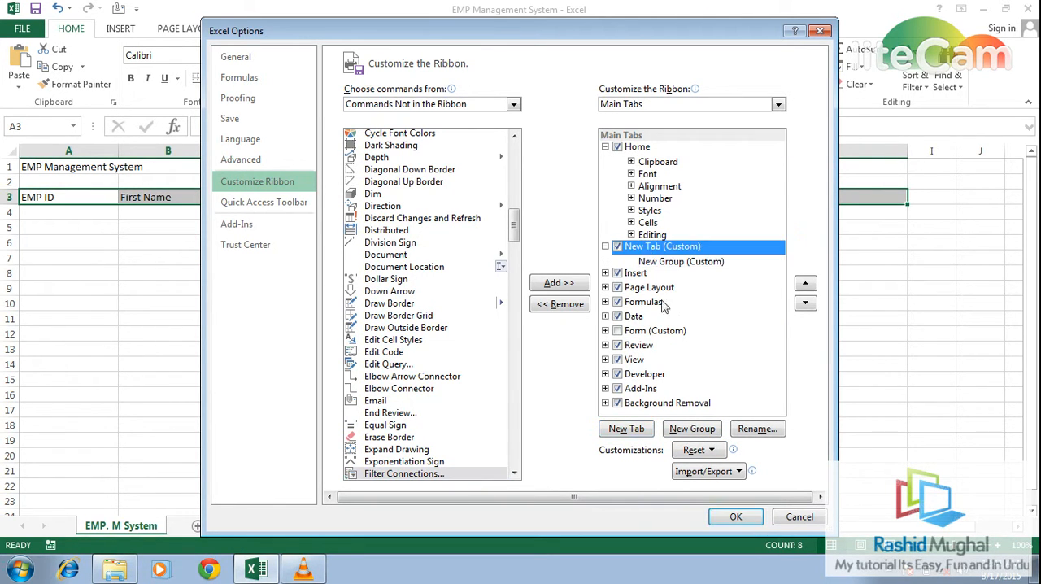
click(760, 431)
text(Da)
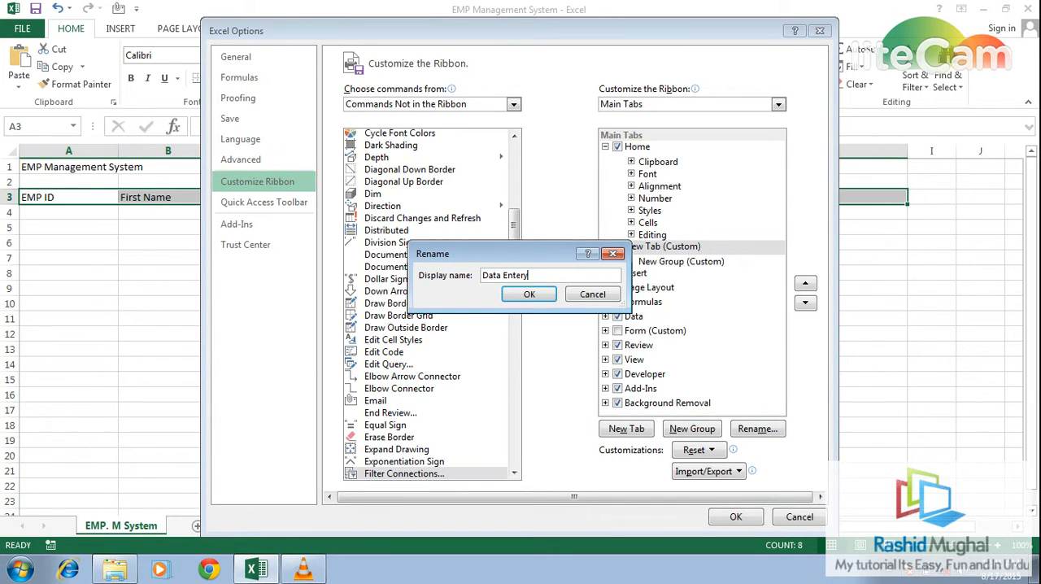
text(ta Entery)
click(541, 297)
- Add the Form command to the new group of the Data Entery tab and apply the ribbon customization
click(665, 263)
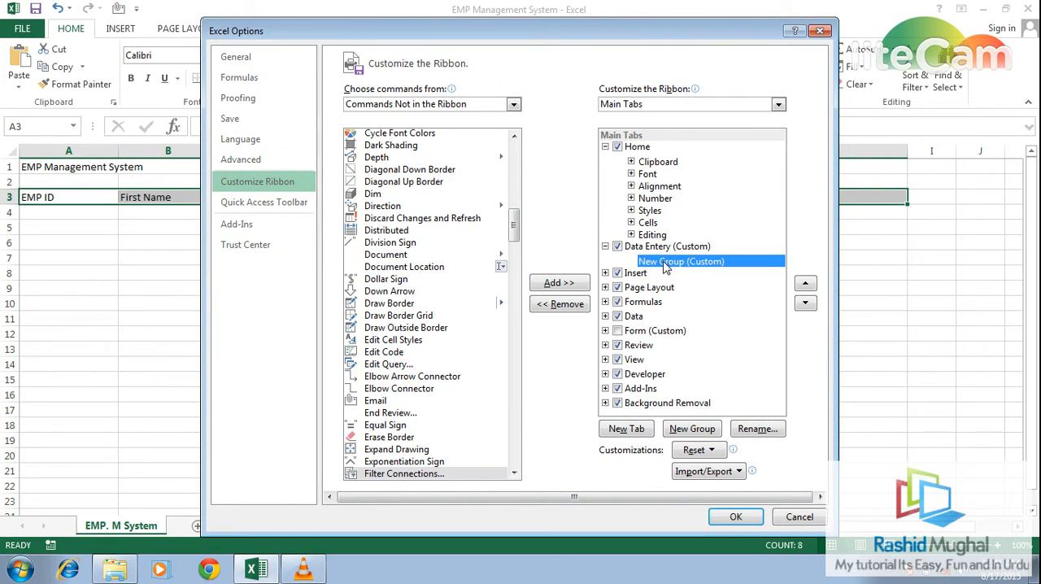
click(424, 393)
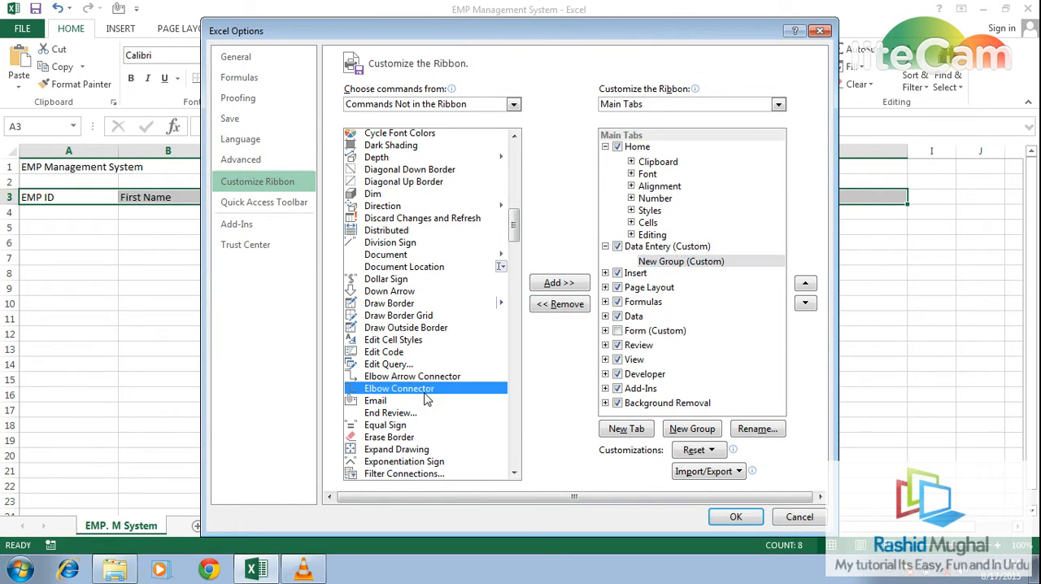
key(f)
key(f)
key(f)
key(f)
key(f)
key(f)
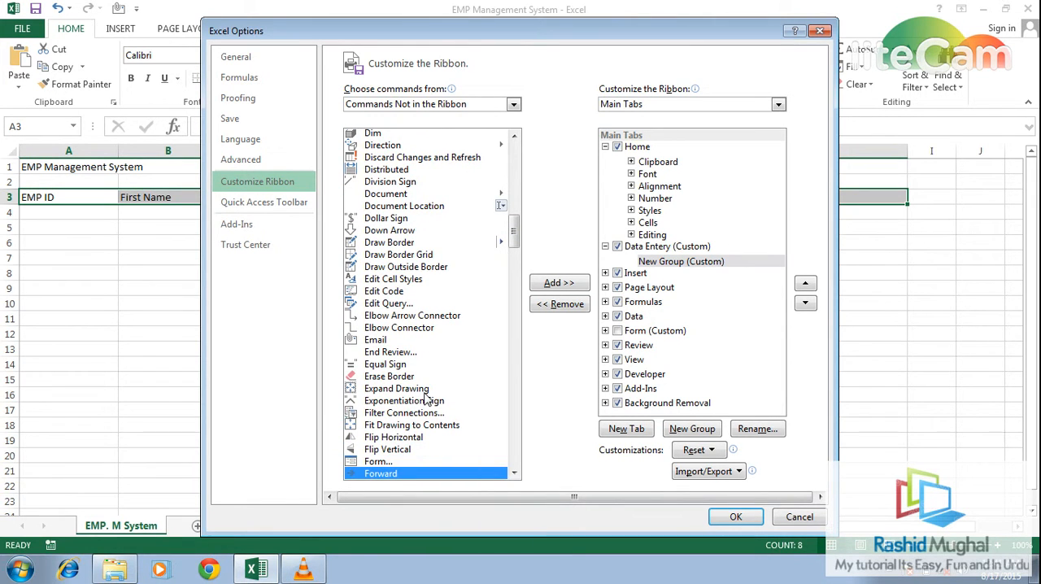
click(382, 461)
click(560, 284)
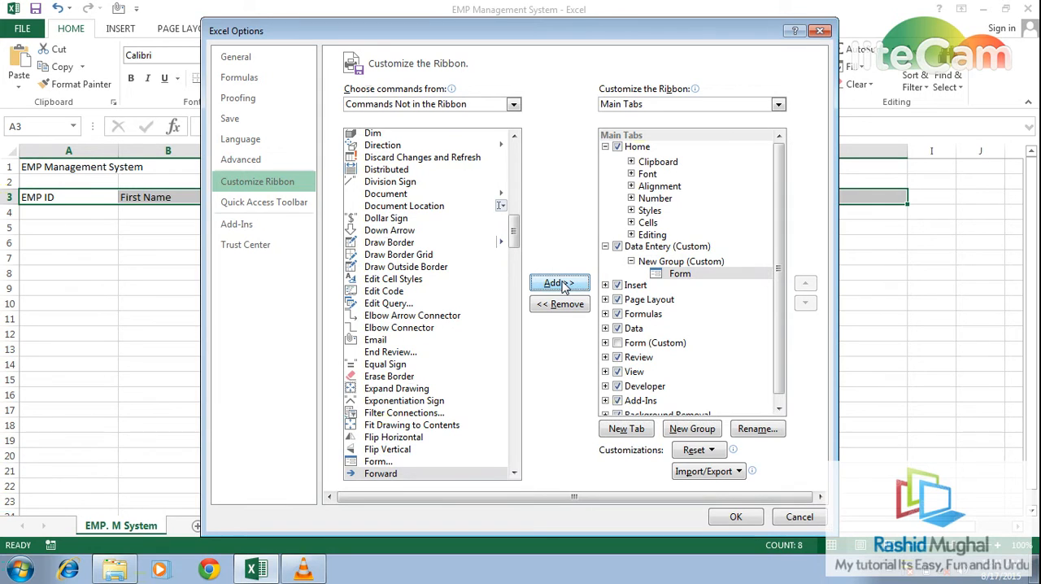
click(734, 516)
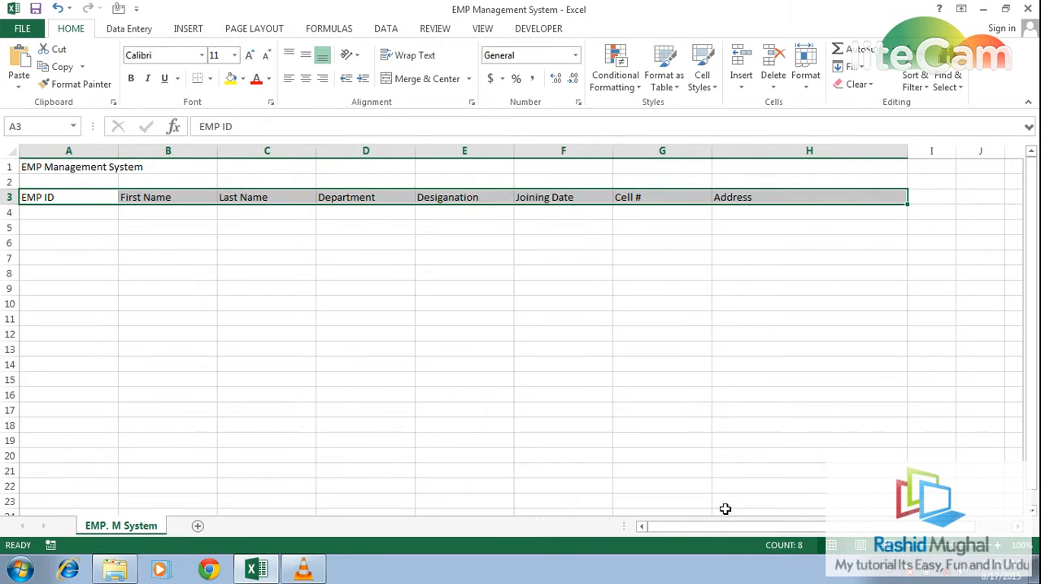
- View the data entry form for the selected header row, using its first row as column labels, and close the form
click(130, 30)
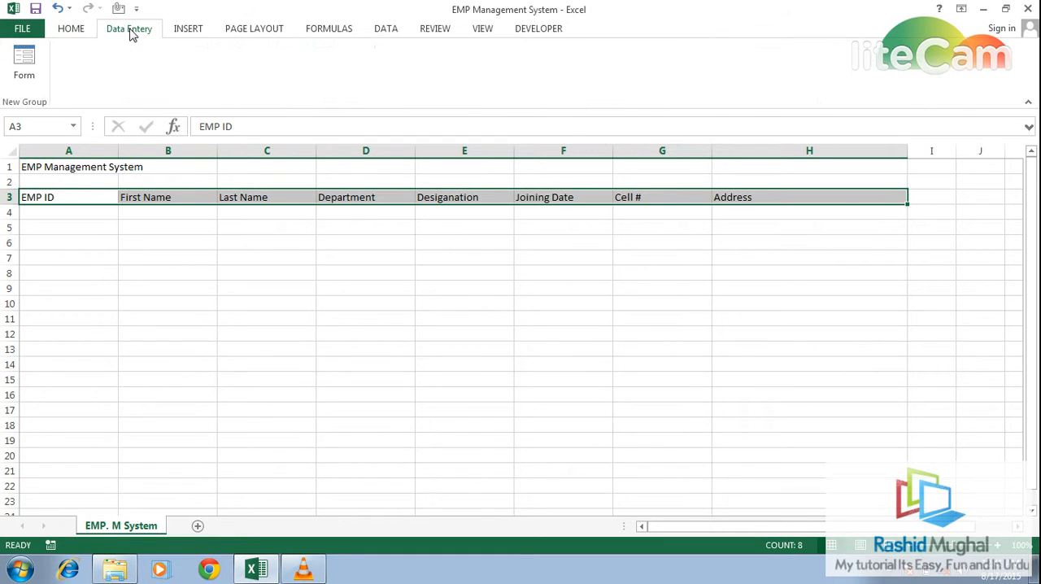
click(24, 72)
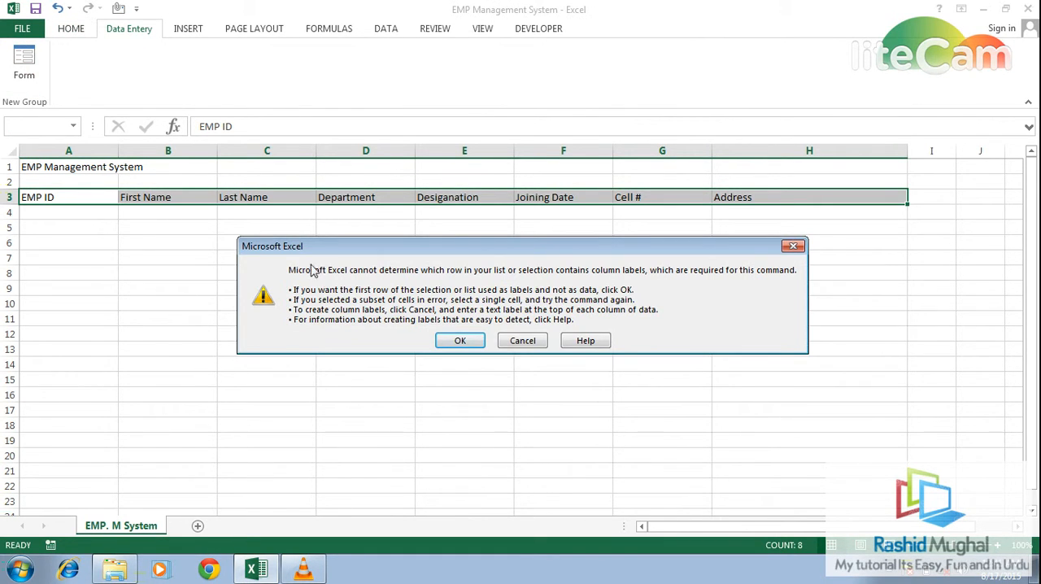
click(460, 341)
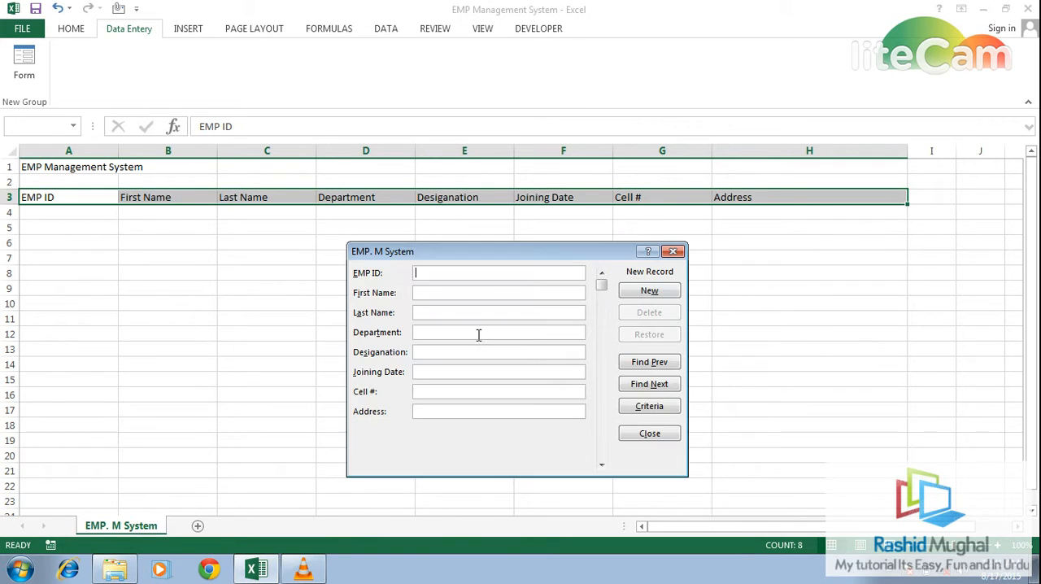
click(674, 252)
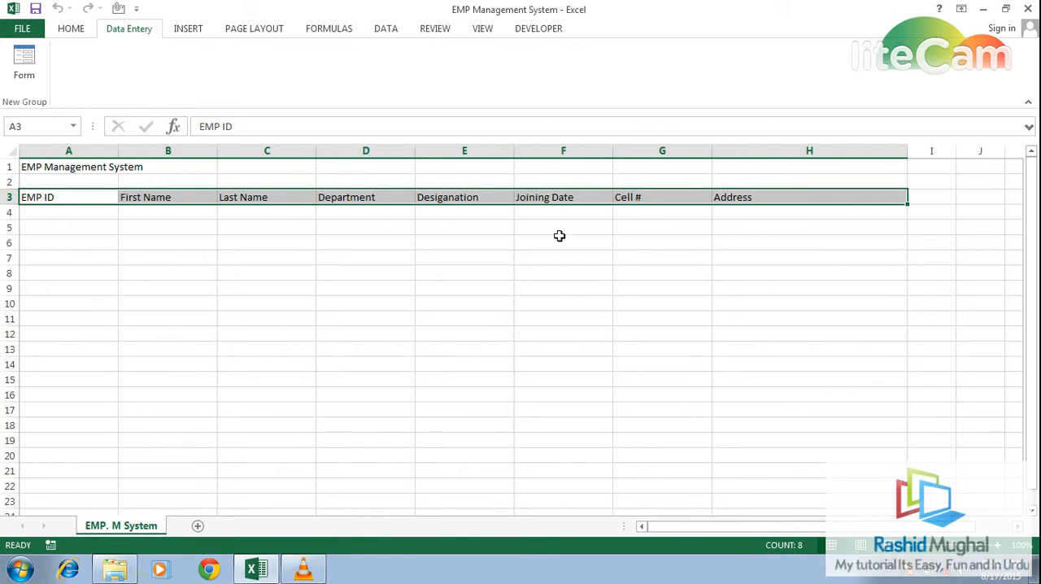
- Set data validation for the EMP ID column from A4 down to whole numbers greater than 0
click(50, 216)
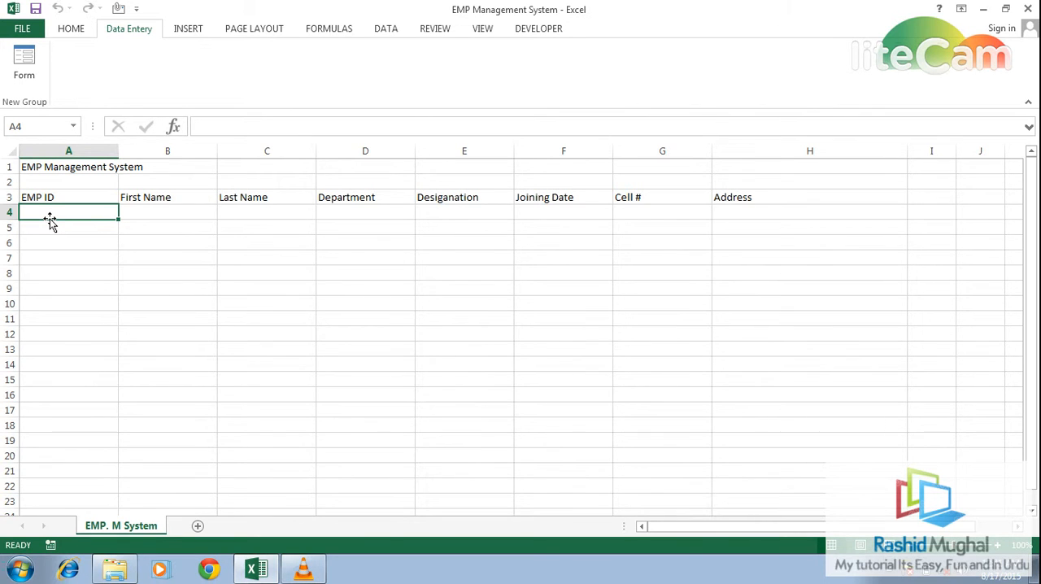
key(ctrl+shift+Down)
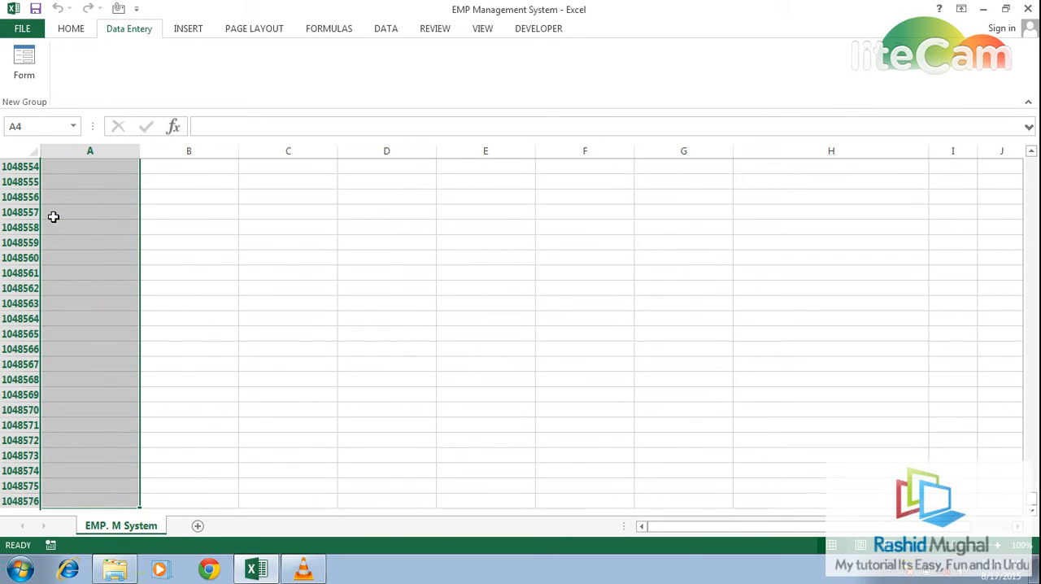
click(386, 31)
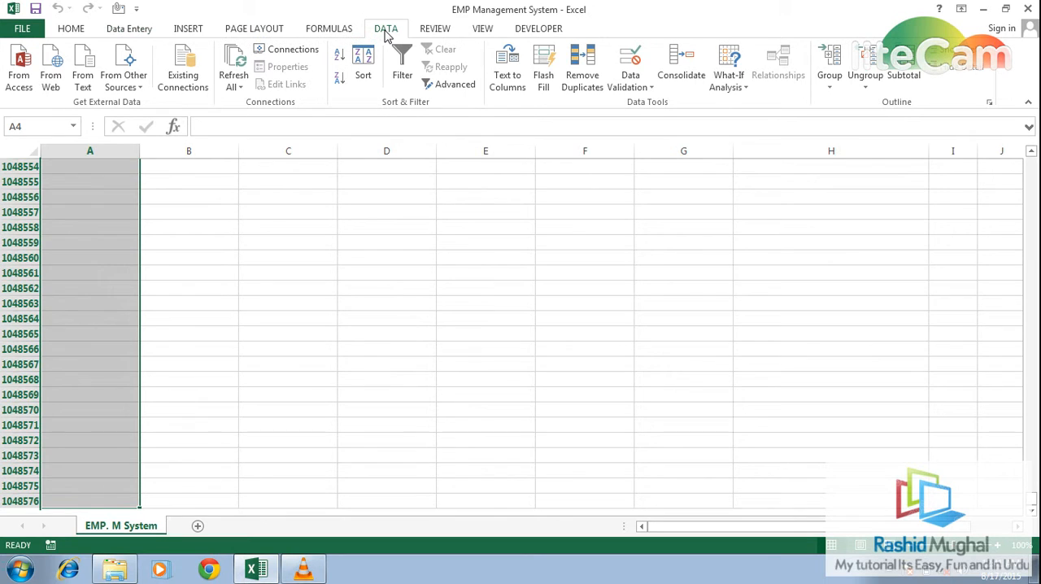
click(650, 87)
click(652, 103)
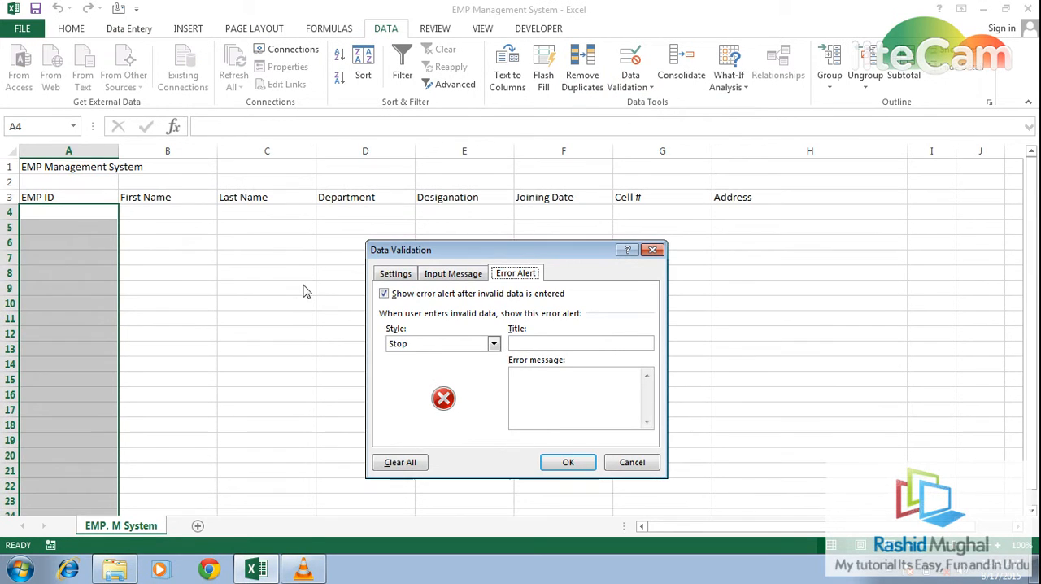
click(397, 274)
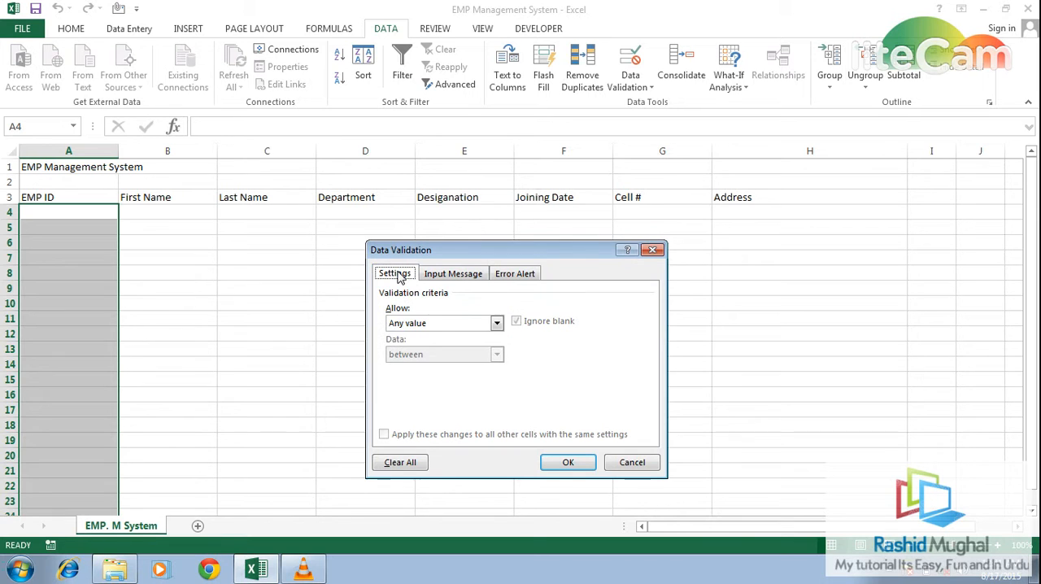
click(495, 324)
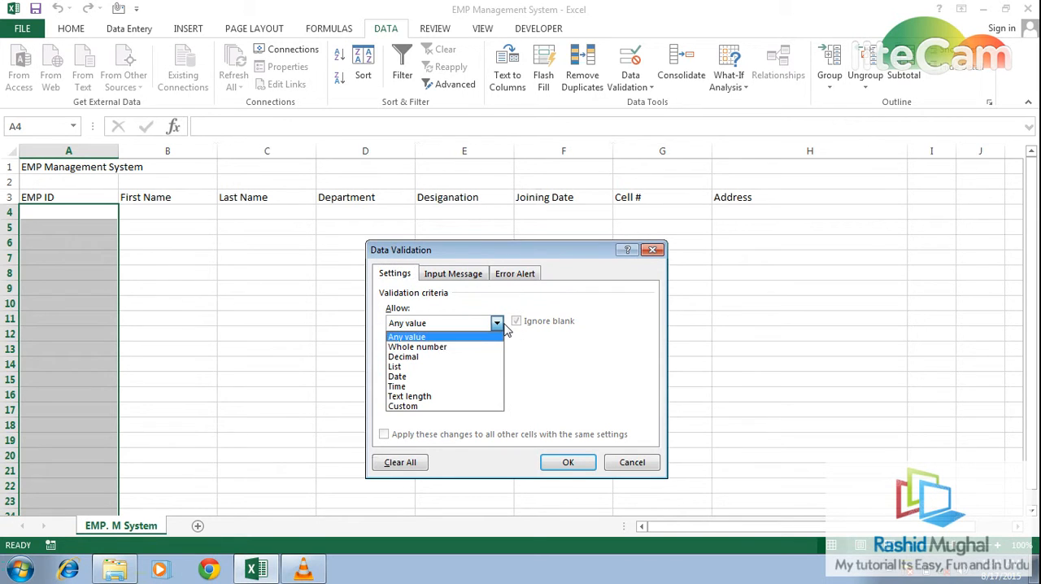
click(446, 348)
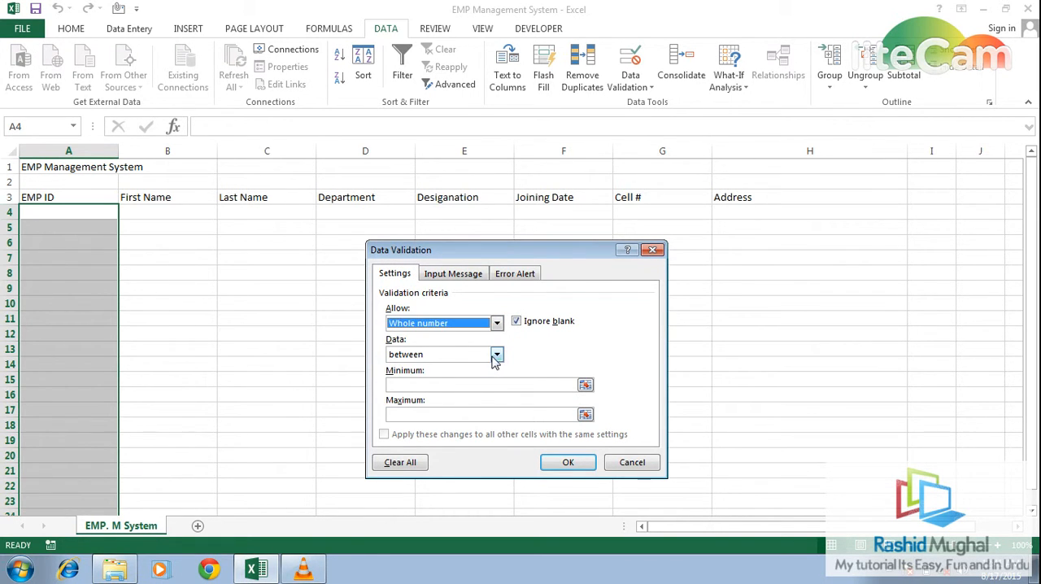
click(495, 355)
click(418, 408)
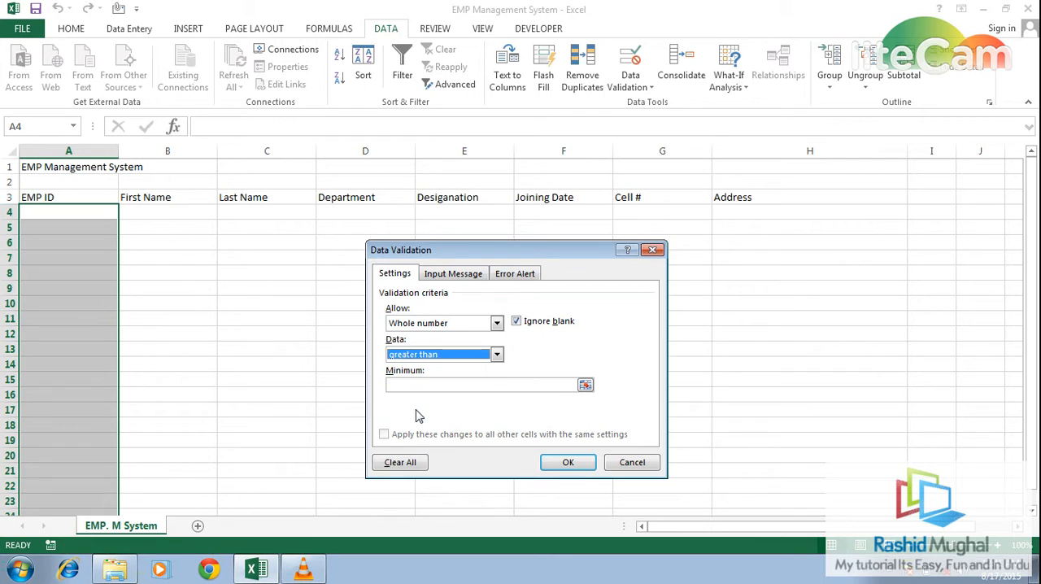
click(428, 385)
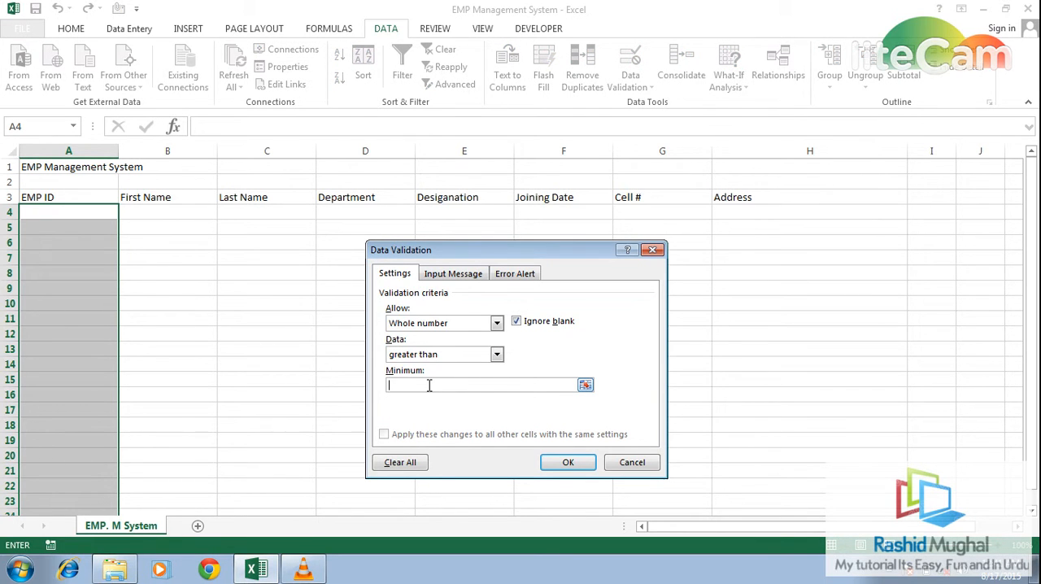
- Set the EMP ID validation's error message to "Put a valid EMP ID" and apply the rule
click(514, 274)
click(567, 397)
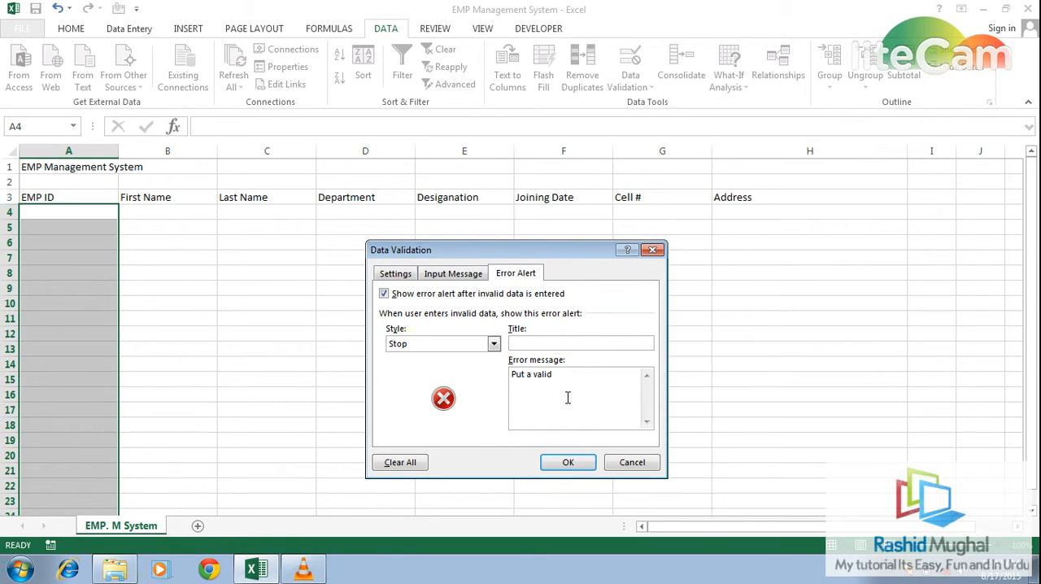
text(Put a valid ID)
click(565, 462)
- Restrict the Joining Date column from F4 down to date values with data validation
click(166, 214)
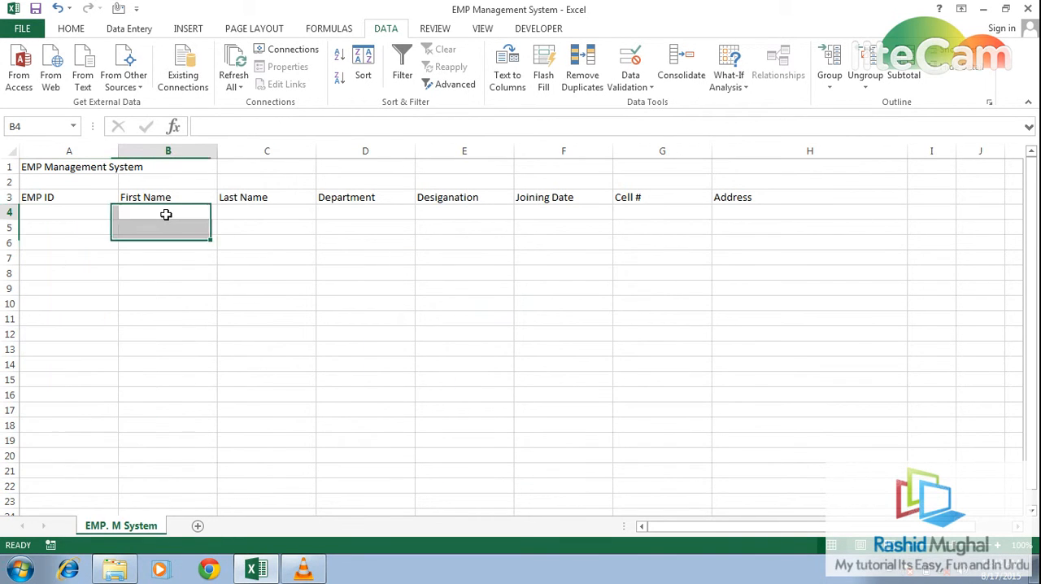
key(Tab)
key(Tab)
key(Tab)
key(Tab)
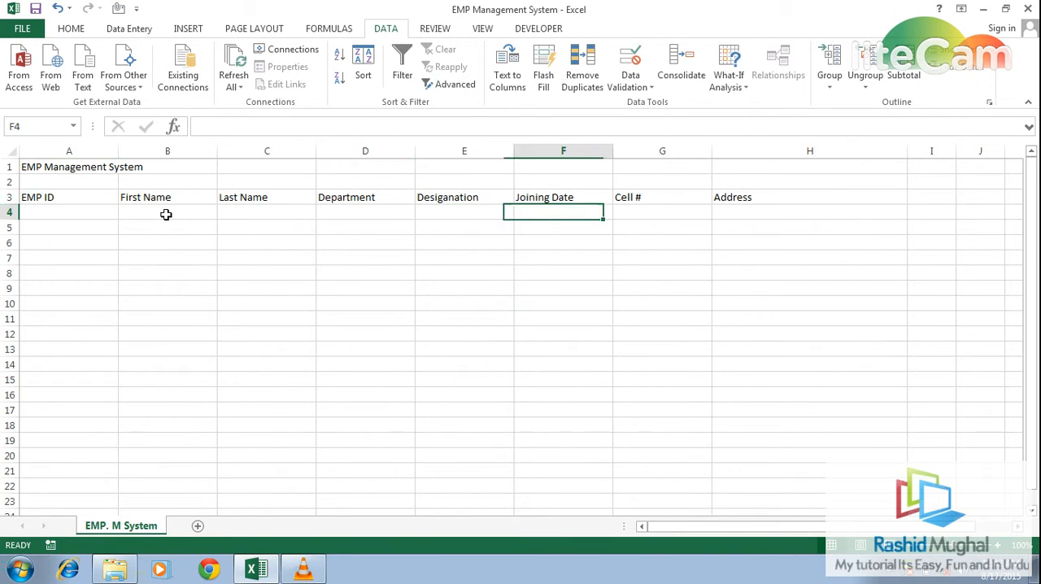
key(ctrl+shift+Down)
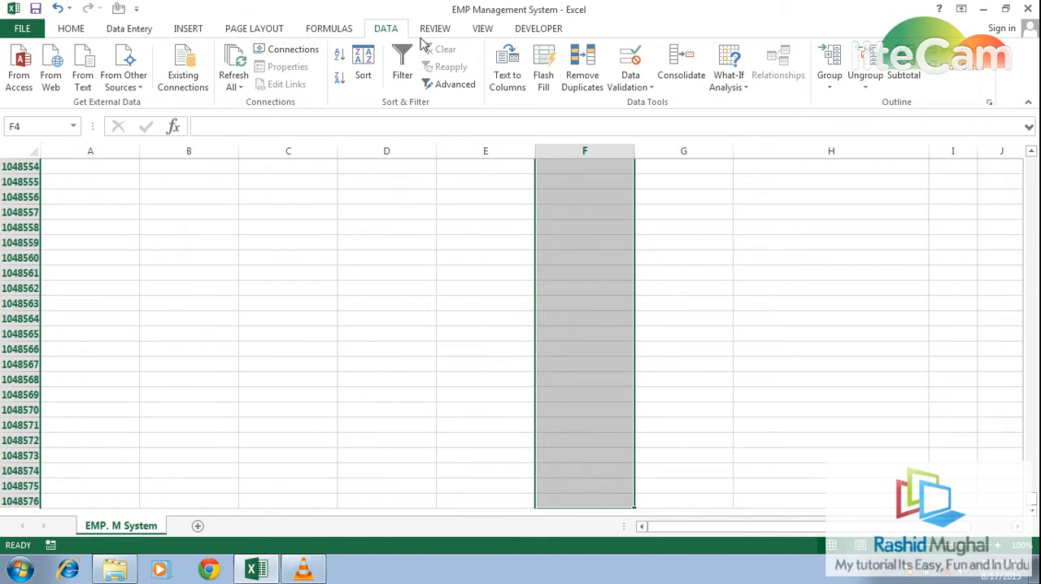
click(638, 87)
click(657, 106)
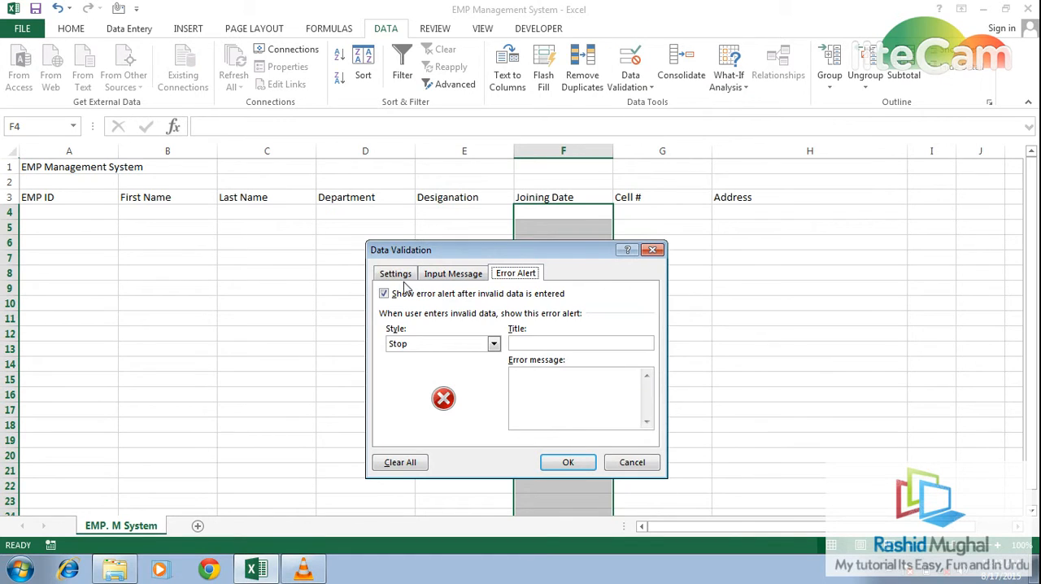
click(395, 274)
click(496, 322)
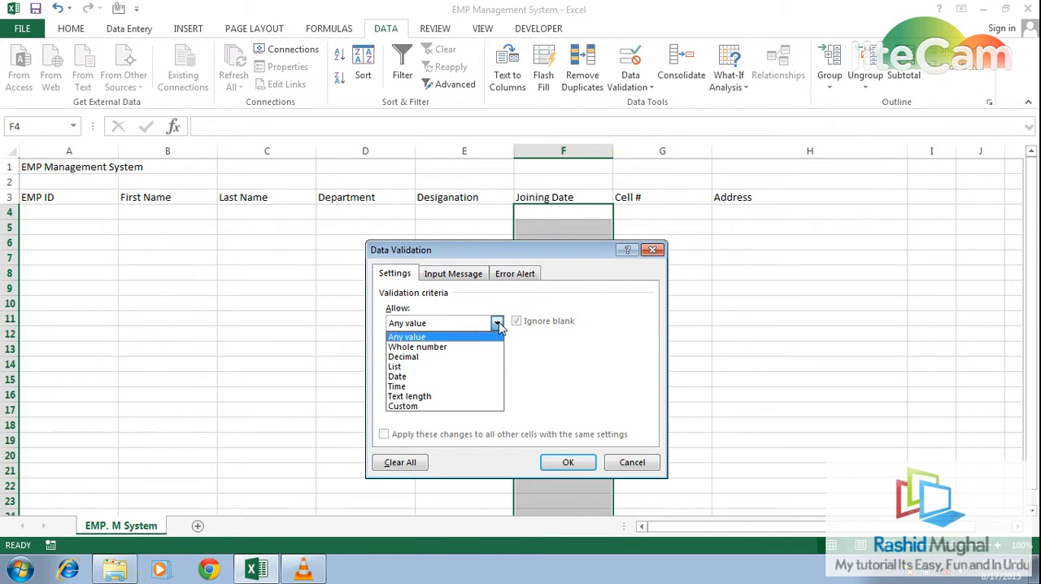
click(411, 377)
- Require the joining date to be equal to =TODAY() in the validation criteria
click(497, 356)
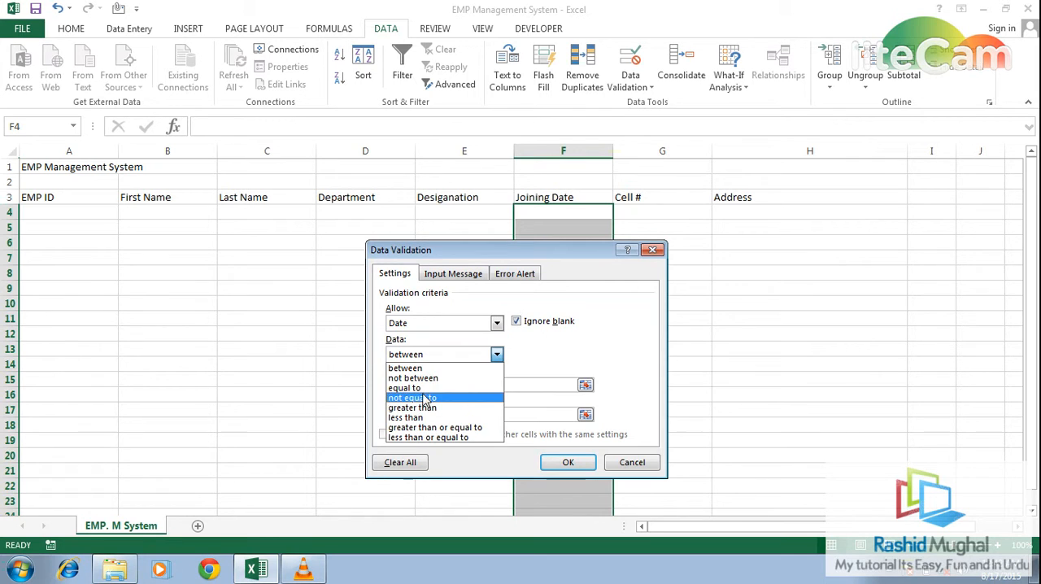
click(423, 386)
click(422, 384)
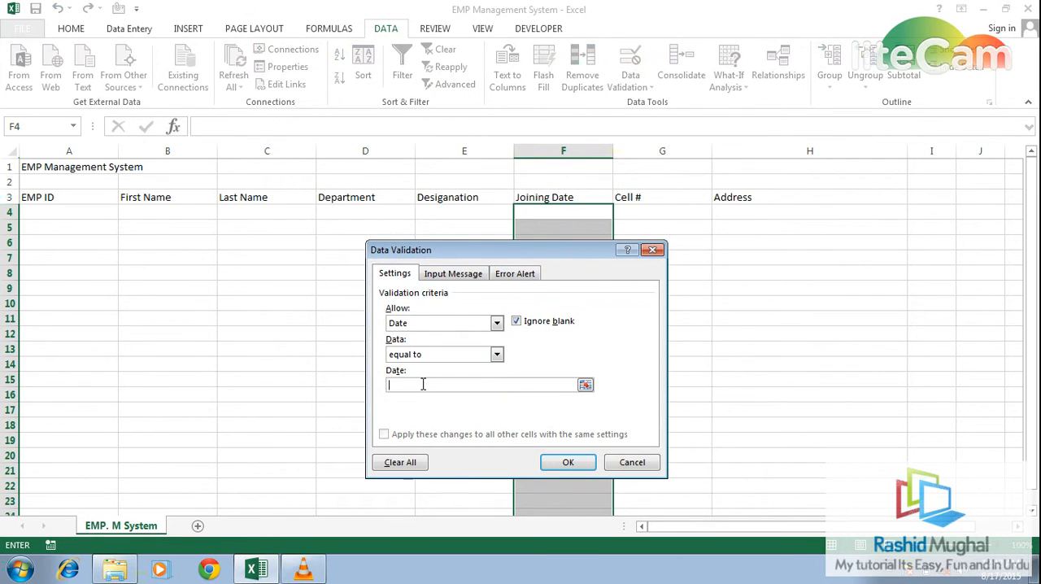
text(=DAO)
key(BackSpace)
key(BackSpace)
key(BackSpace)
text(TODAY())
- Set the Joining Date validation's error message to "Put a valid date... current date" and apply the rule
click(515, 277)
click(556, 384)
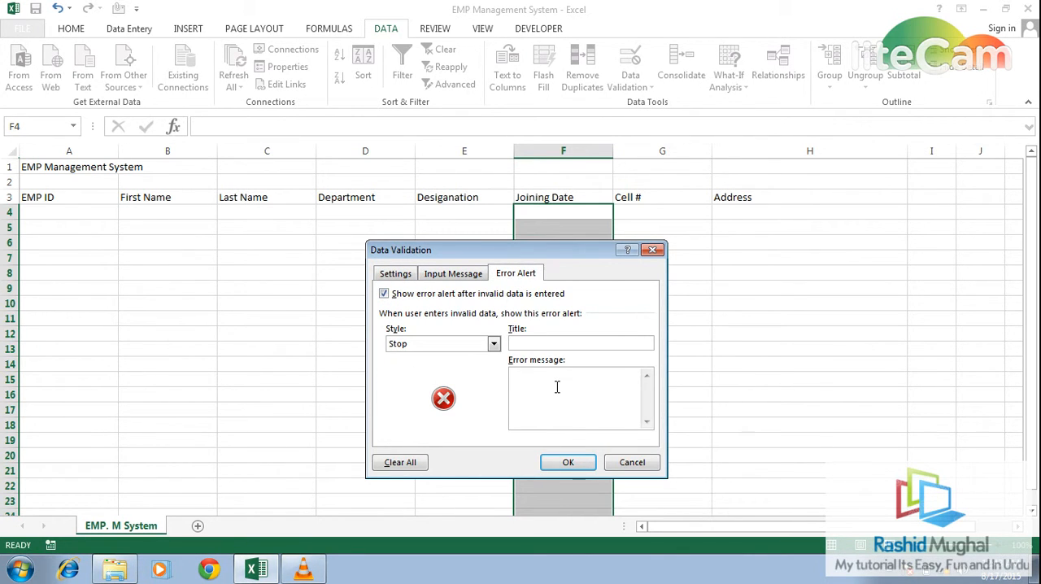
text(pUT)
key(BackSpace)
key(BackSpace)
key(BackSpace)
text(PU)
key(BackSpace)
text(ut a valid date... cureent)
key(BackSpace)
text(nt date)
click(569, 461)
- Set data validation for the Cell # column from G4 down to whole numbers less than 14
key(Right)
key(shift+Down)
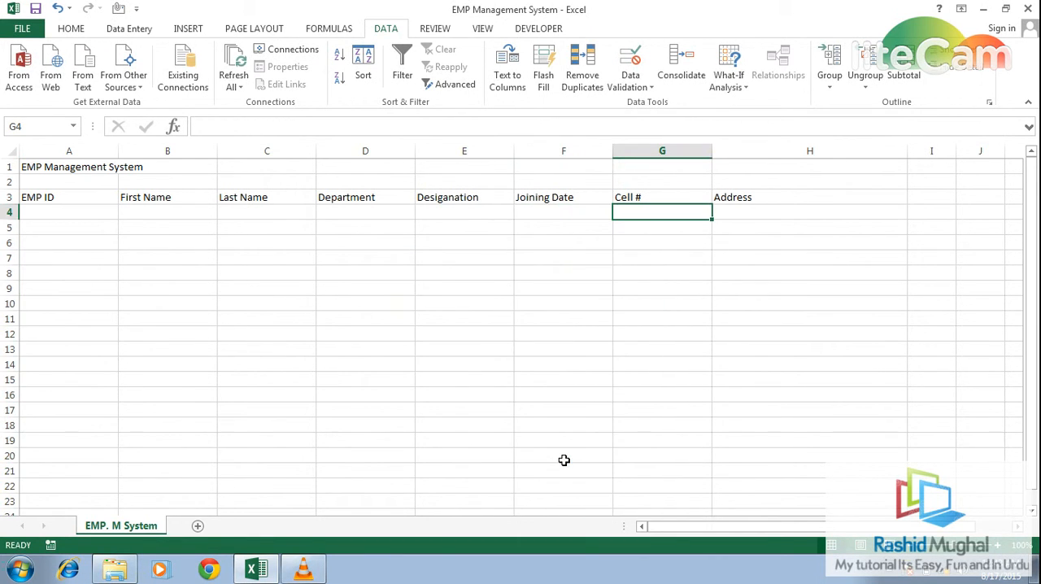
key(ctrl+shift+Down)
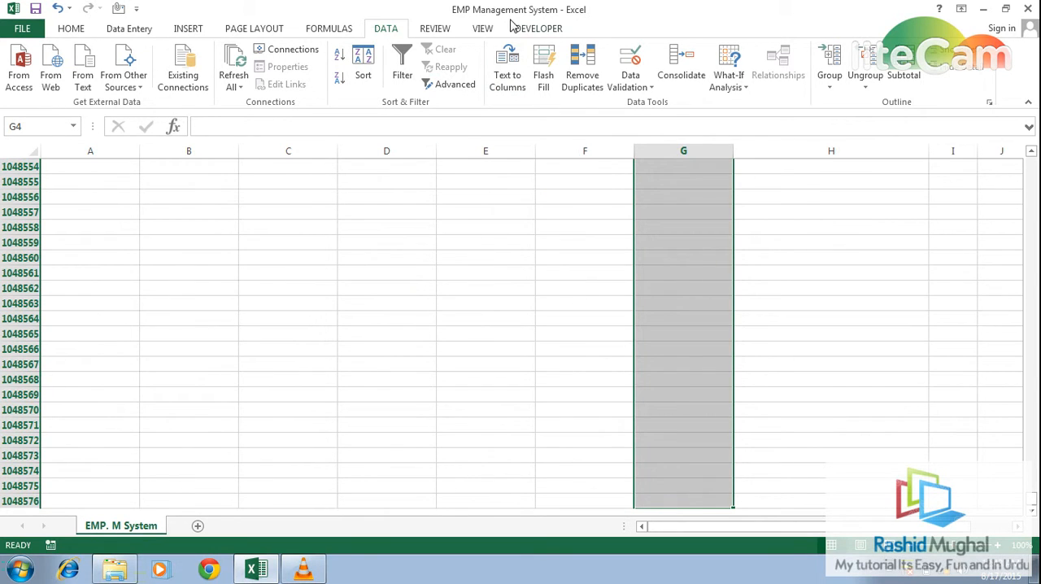
click(646, 87)
click(655, 104)
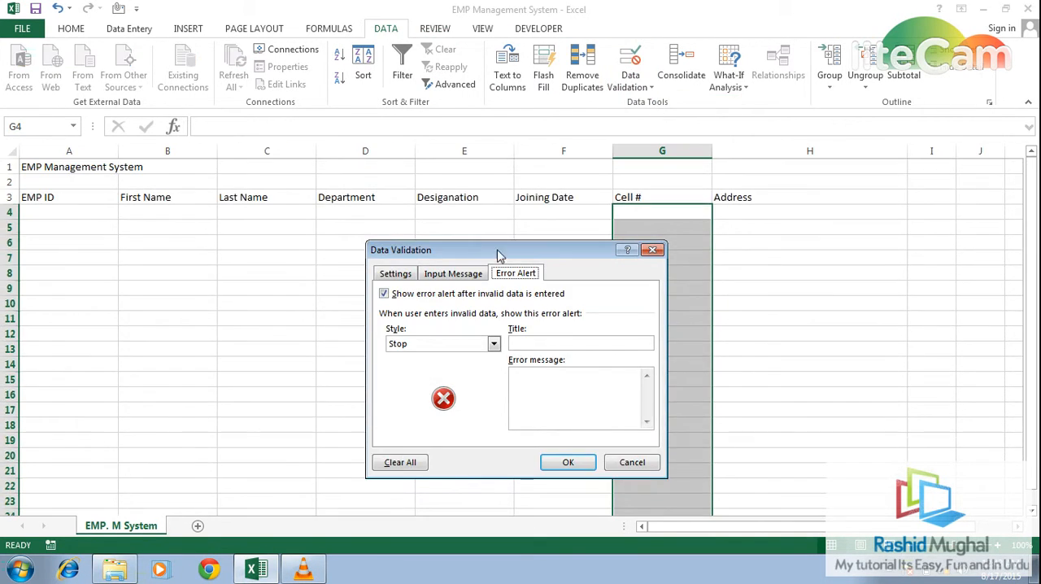
click(395, 275)
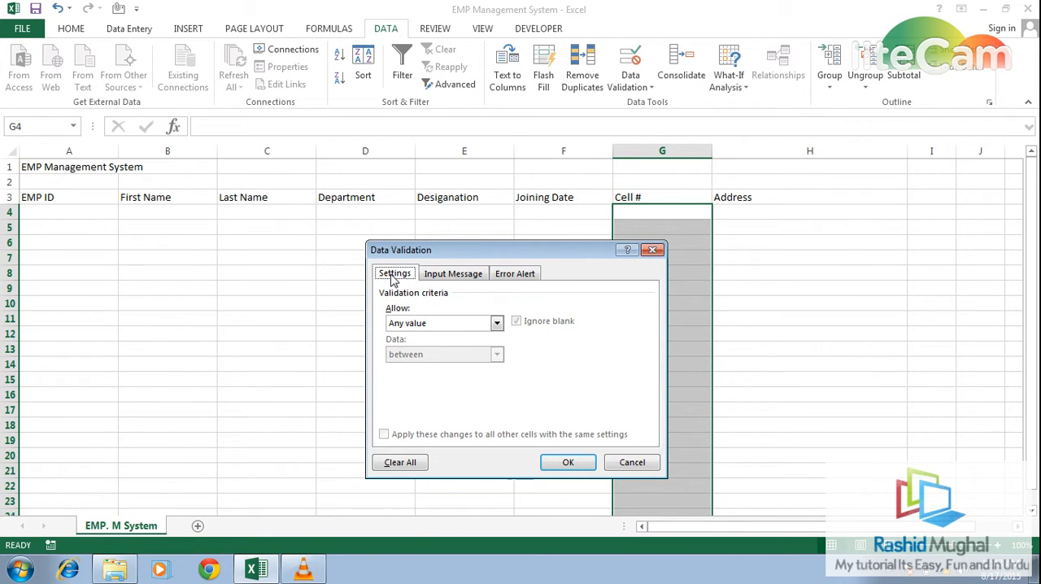
click(496, 323)
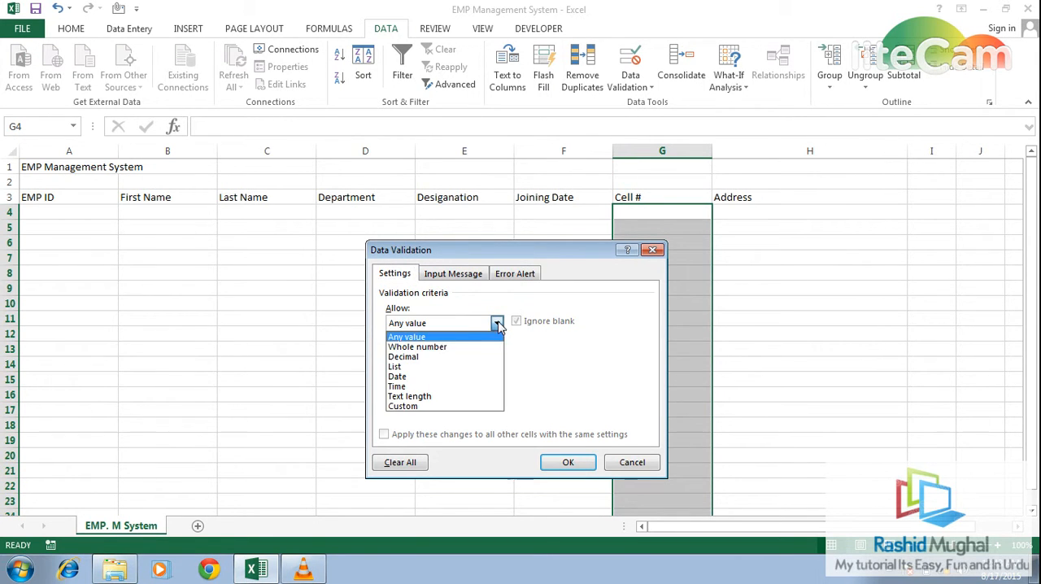
click(420, 348)
click(420, 353)
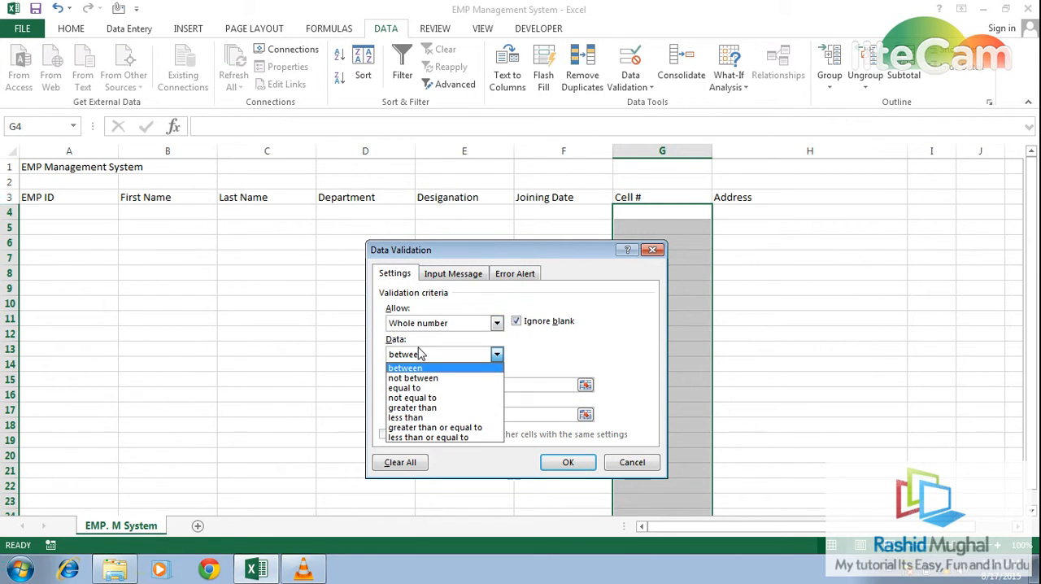
click(419, 418)
click(439, 383)
text(14)
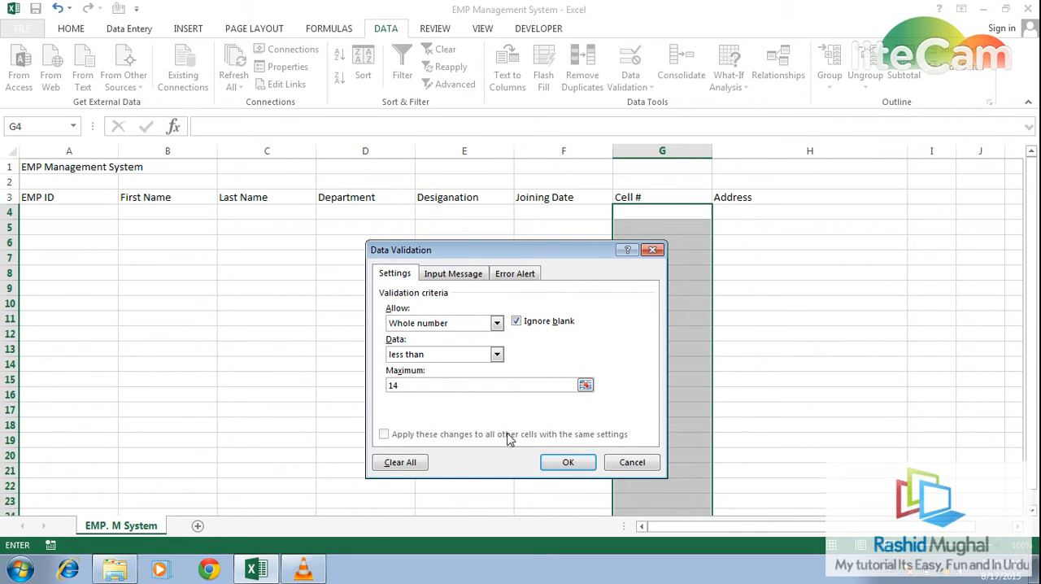
- Set the Cell # validation's error message to "Put the valid cell #" and apply the rule
click(517, 275)
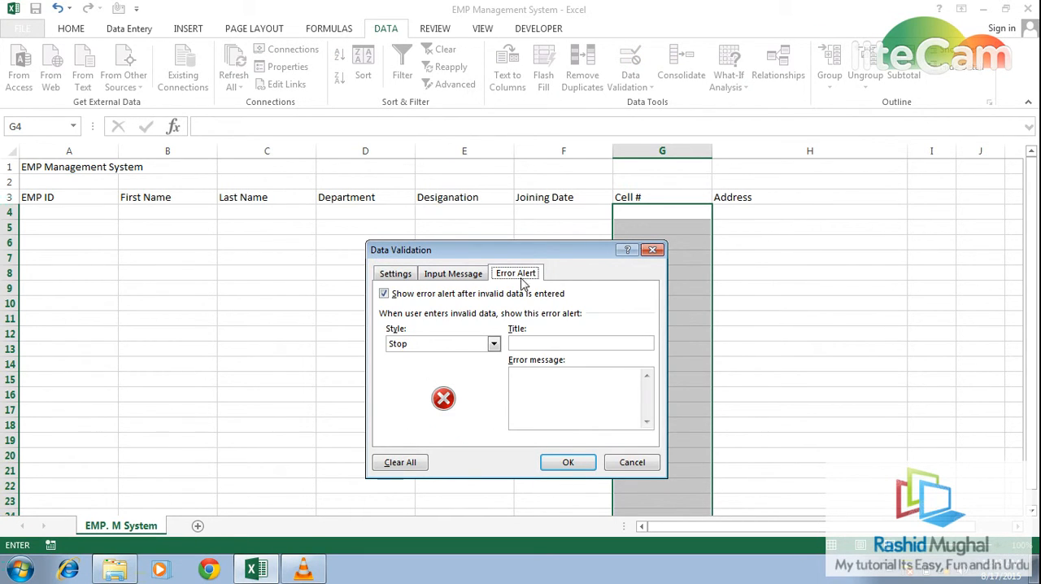
click(564, 381)
text(Put the)
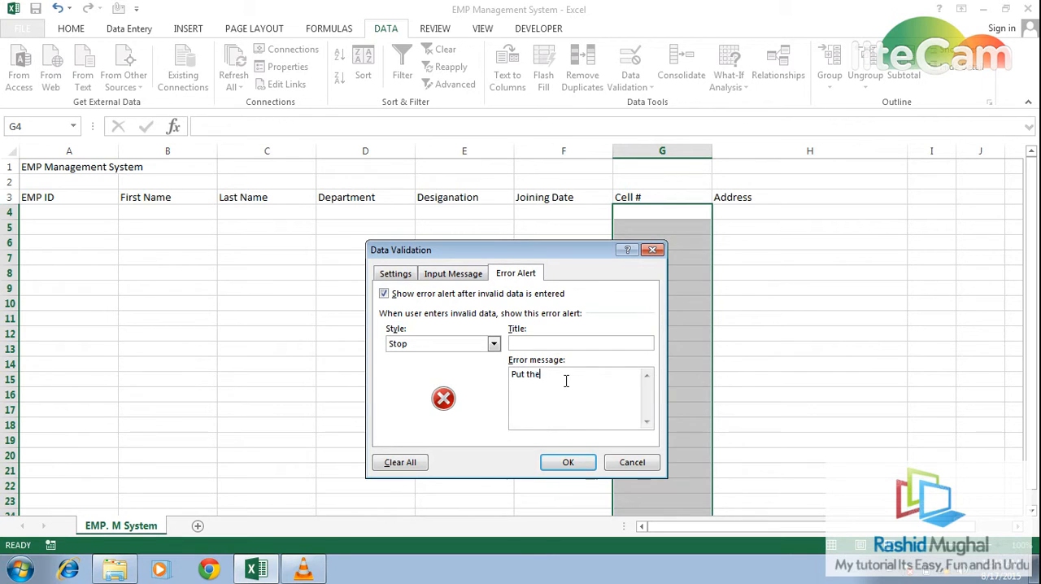
text( valid c)
text(ell #)
click(573, 463)
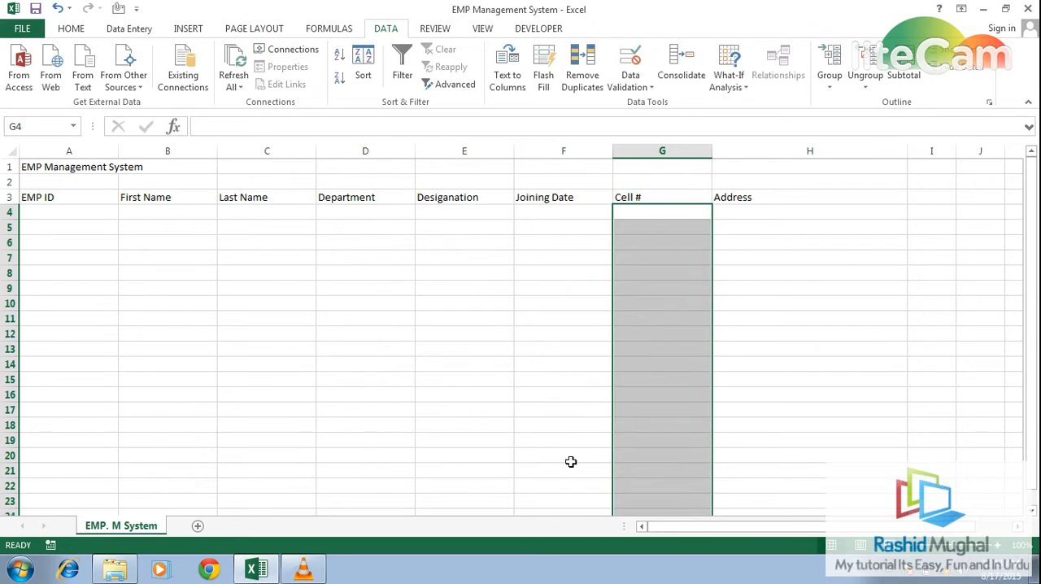
- Set data validation for the Address column from H4 down to a text length less than 25
click(739, 216)
key(ctrl+shift+Down)
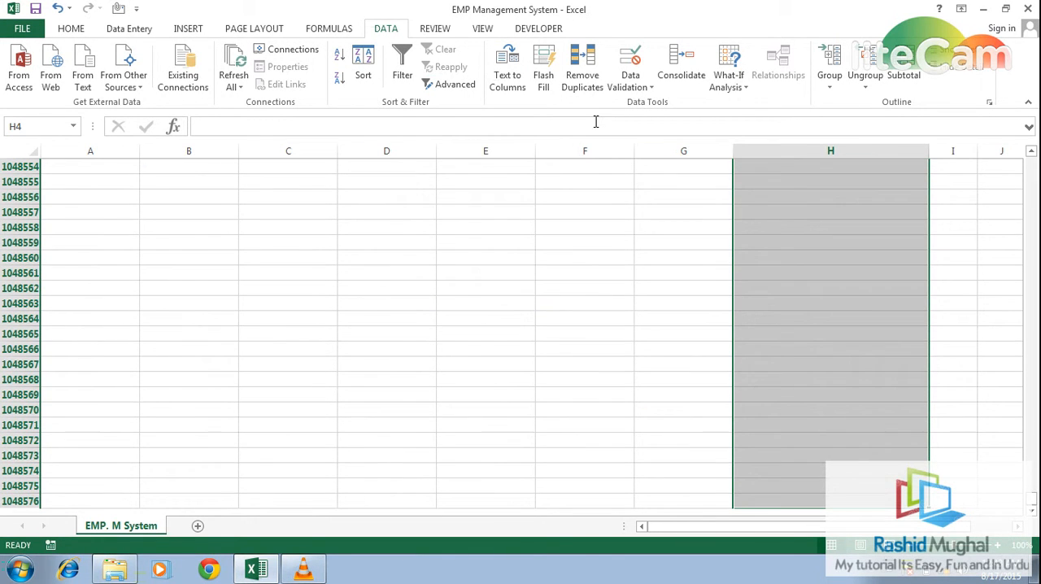
click(651, 88)
click(658, 104)
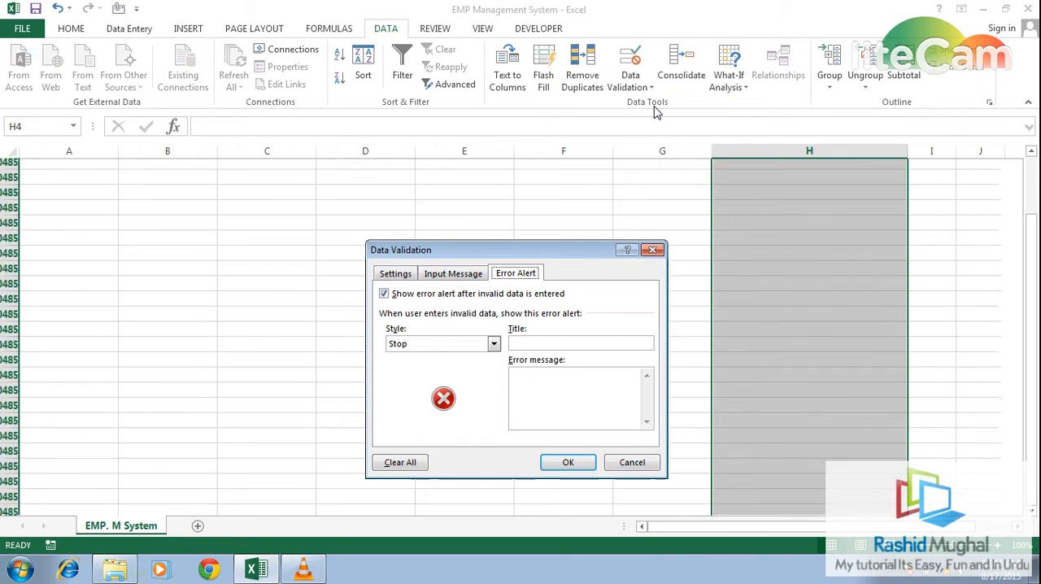
click(405, 274)
click(496, 324)
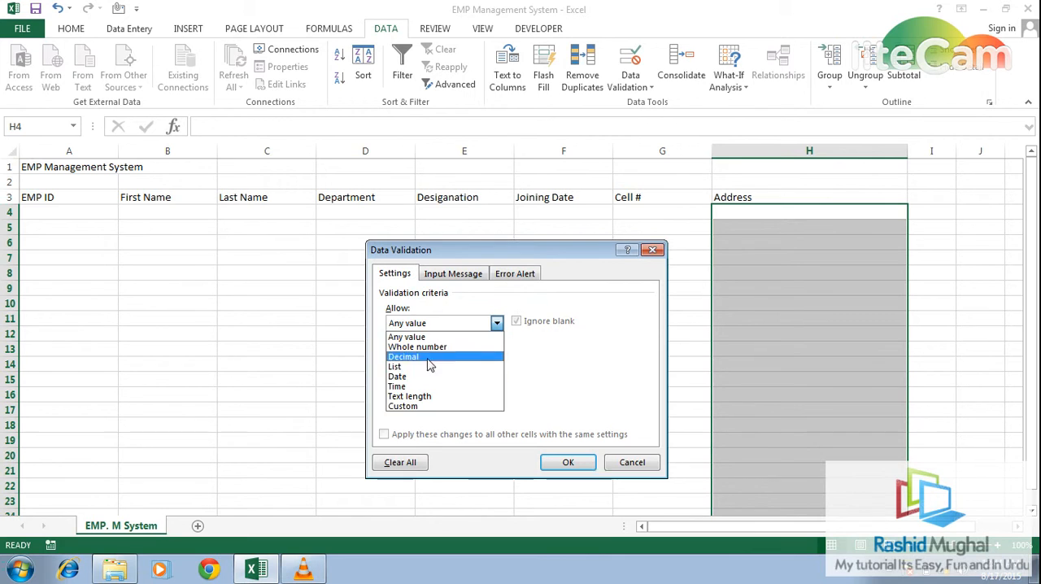
click(421, 396)
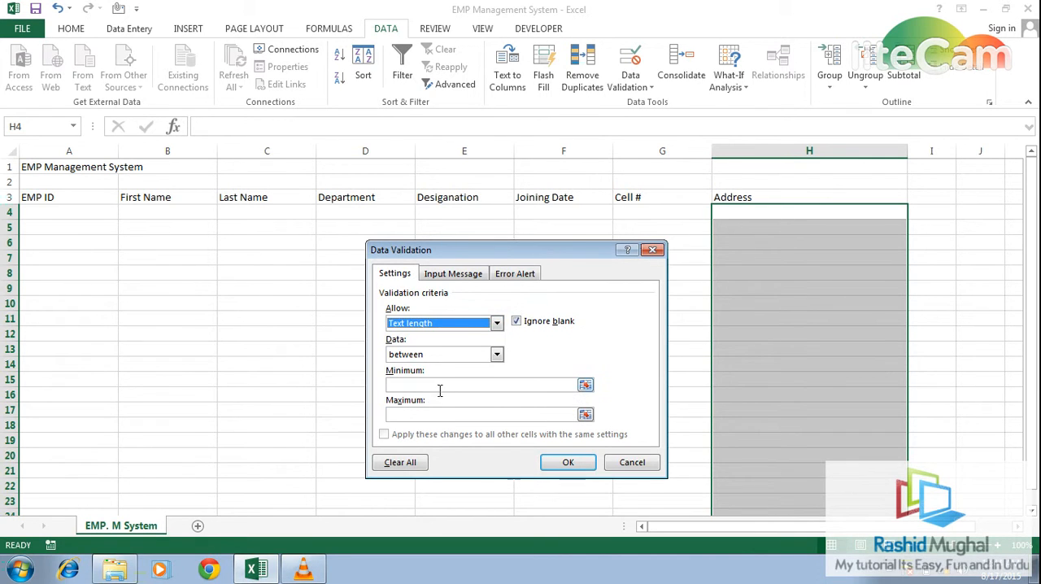
click(497, 355)
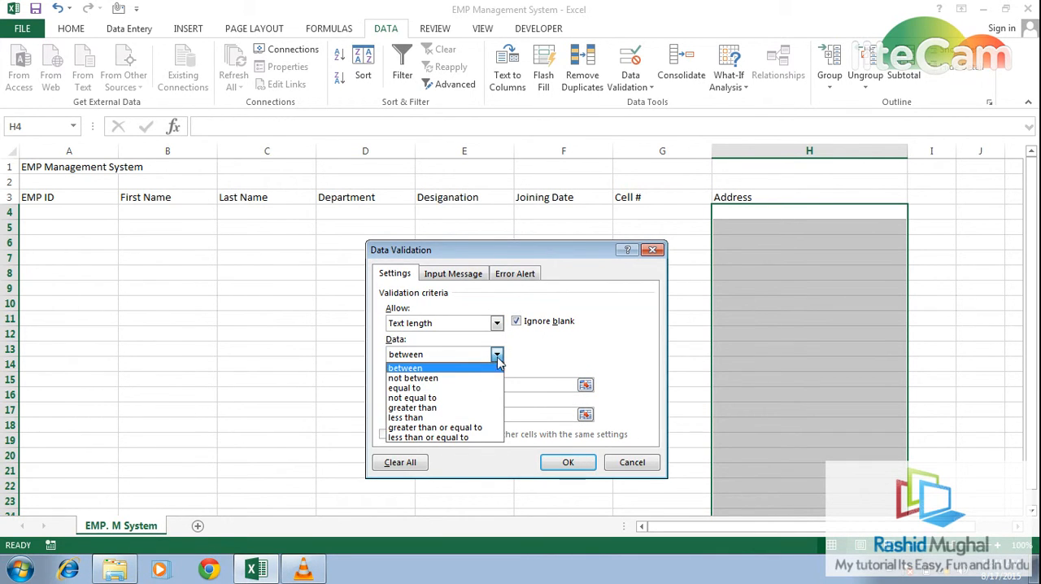
click(420, 417)
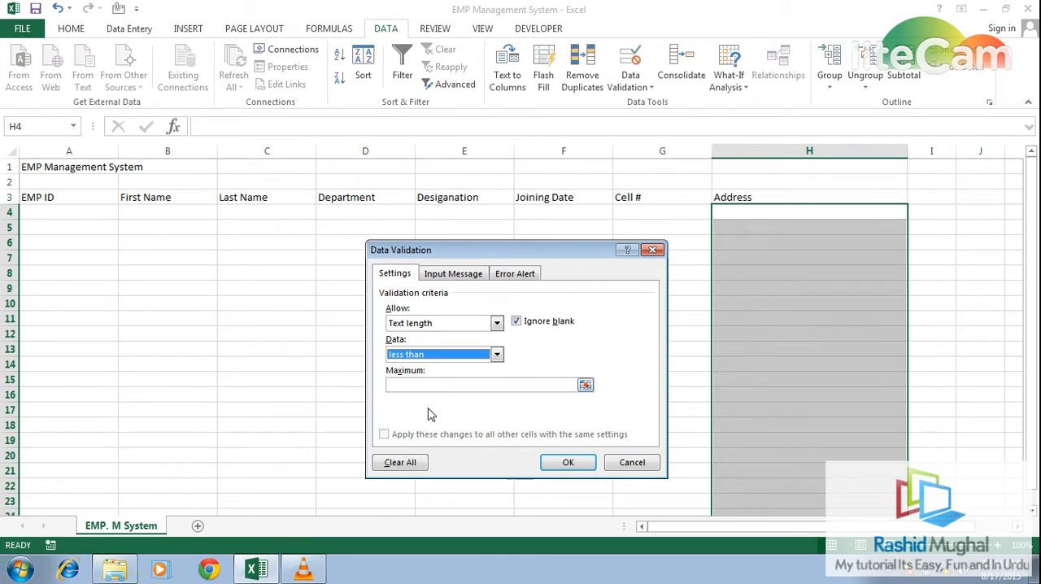
click(447, 385)
text(1)
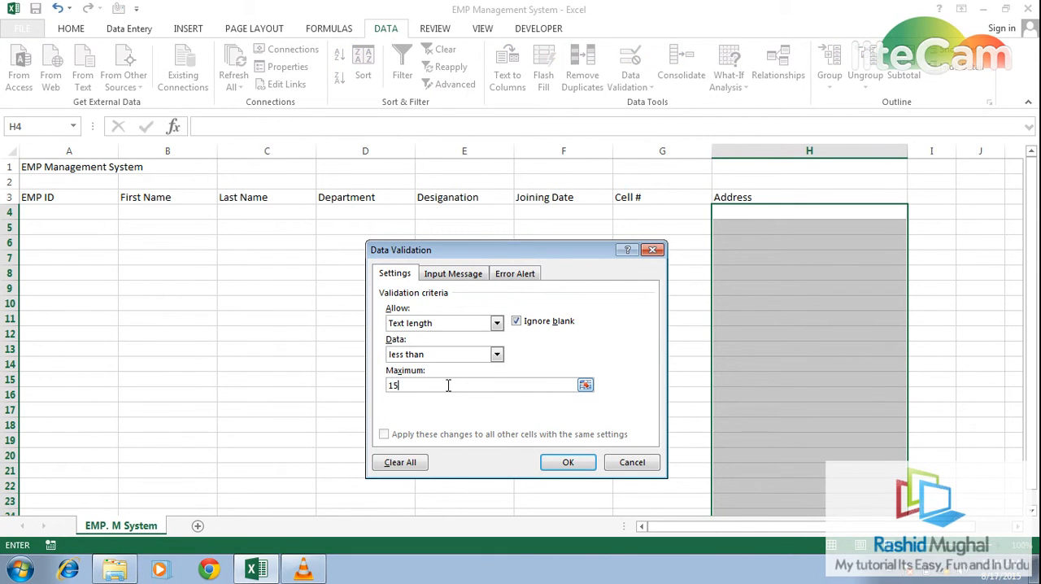
text(5)
key(BackSpace)
key(BackSpace)
text(25)
- Set the Address validation's error message to "Put a valid Address" and apply the rule
click(517, 276)
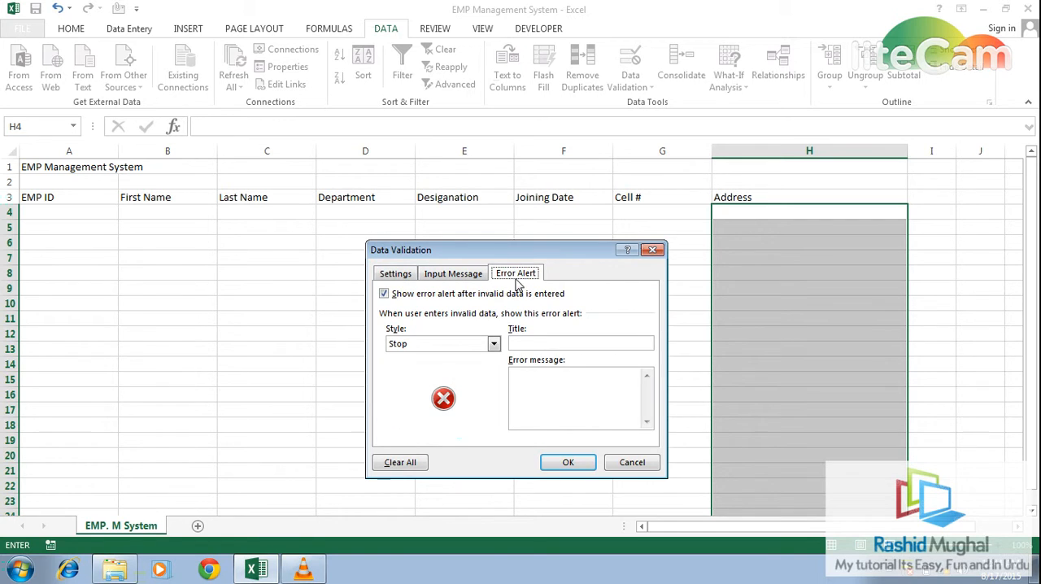
click(563, 392)
text(Put a )
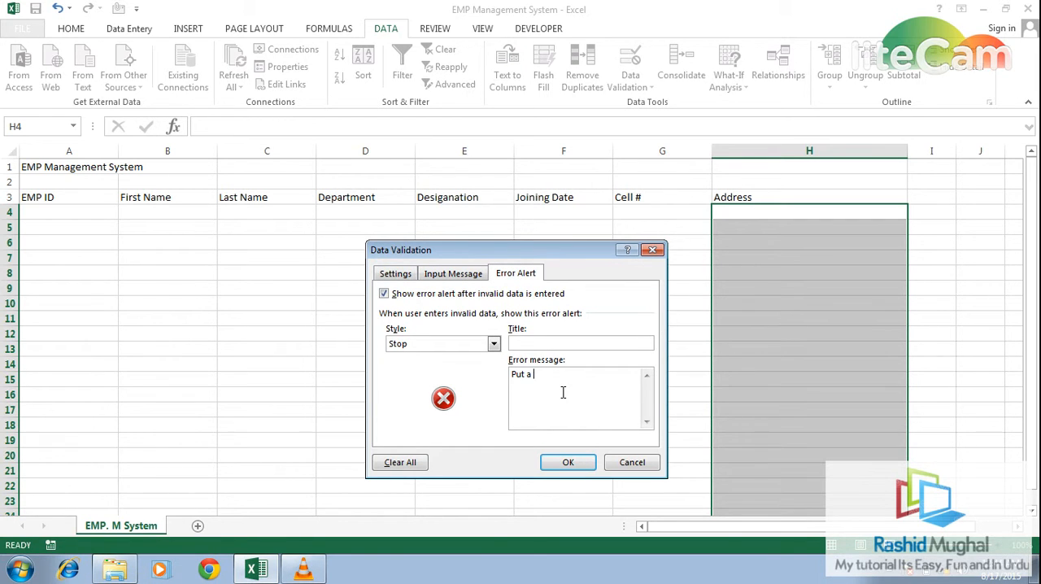
text(valid Address)
click(569, 461)
- Open the data entry form for the header row A3:H3, using the first row as column labels
key(Left)
key(Left)
key(Left)
key(Left)
key(Left)
key(Left)
key(Left)
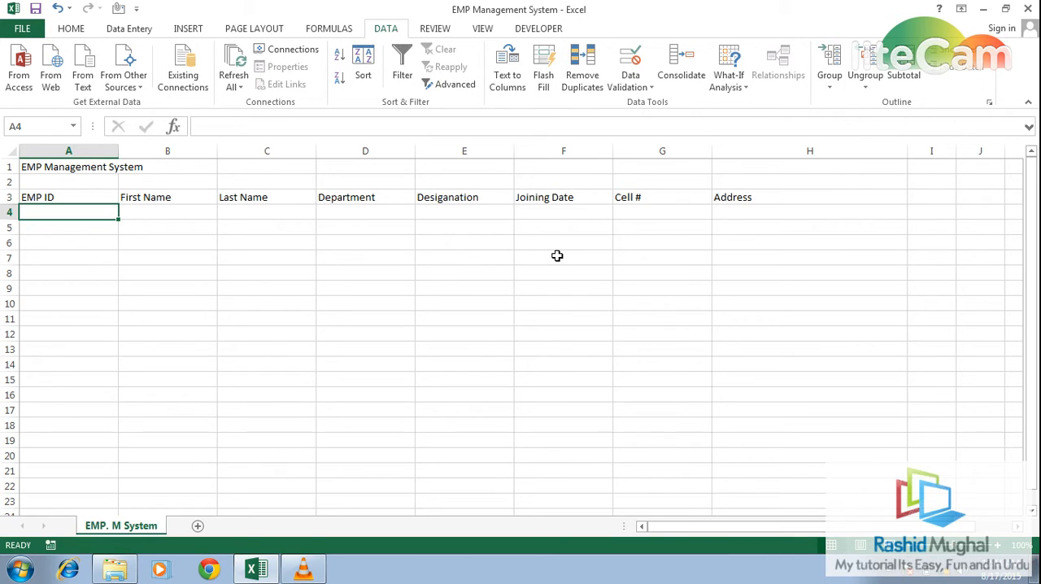
key(Up)
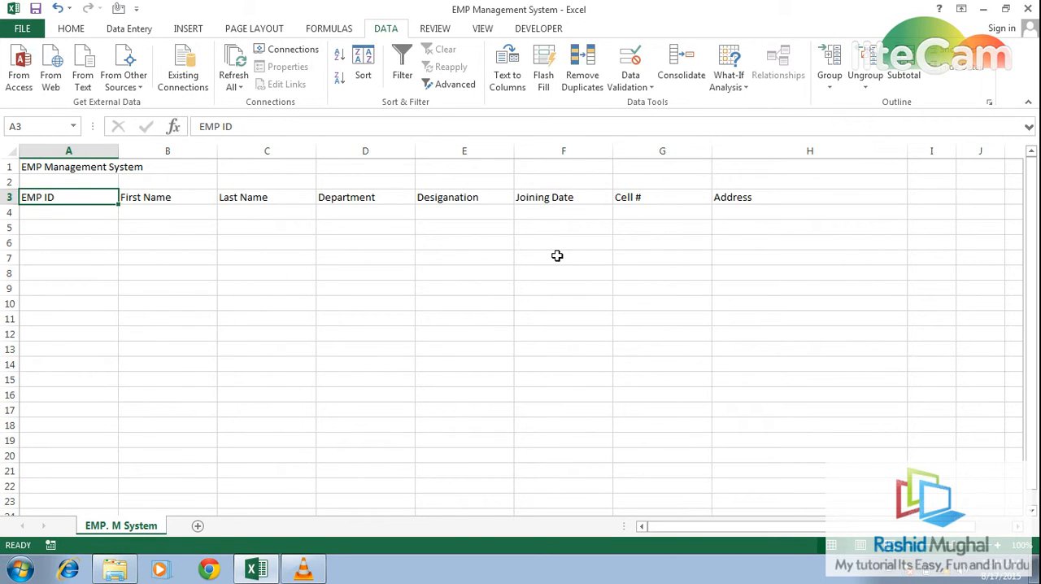
key(shift+Right)
key(shift+Right)
key(shift+Right)
key(shift+Right)
key(shift+Right)
key(shift+Right)
key(shift+Right)
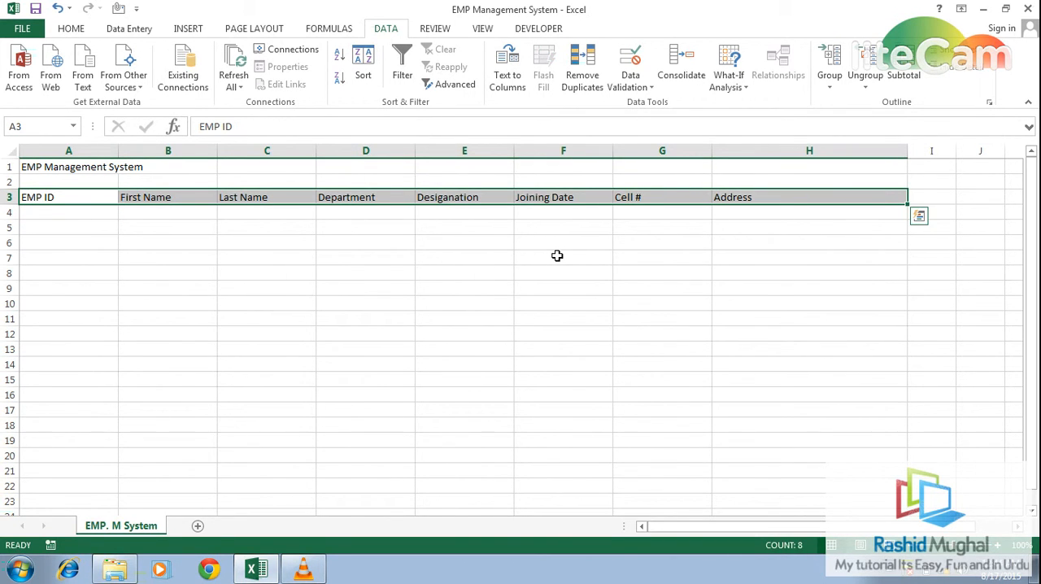
click(135, 30)
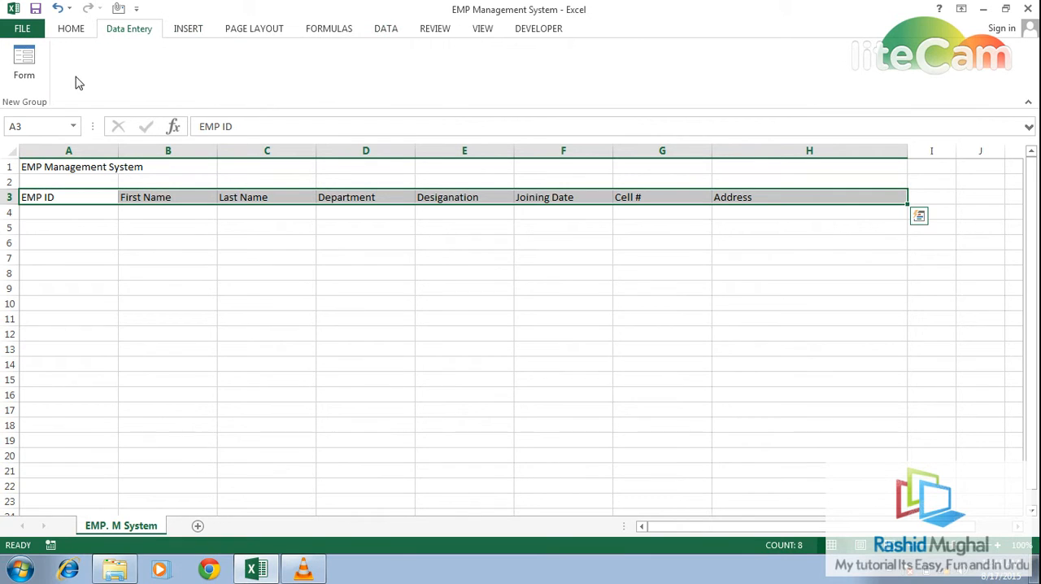
click(24, 61)
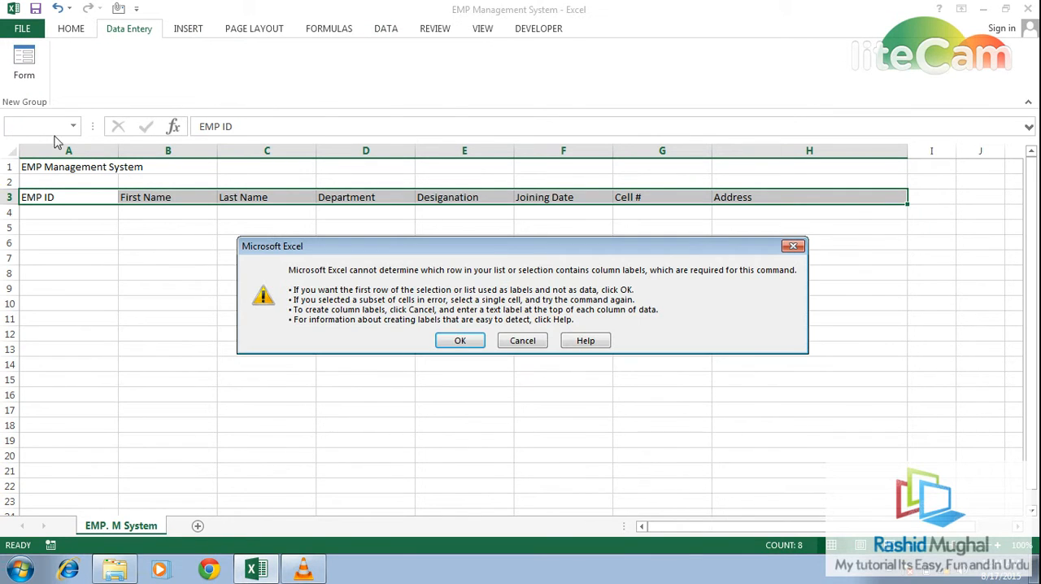
click(442, 342)
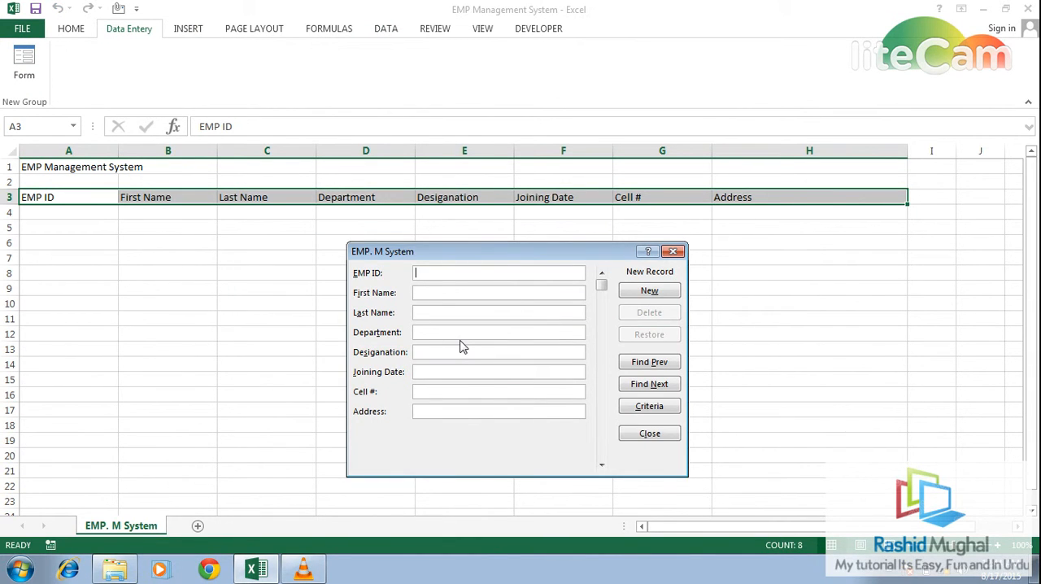
- Enter EMP ID 0, the employee's first and last name, and the department "Customer care" in the new record
text(0)
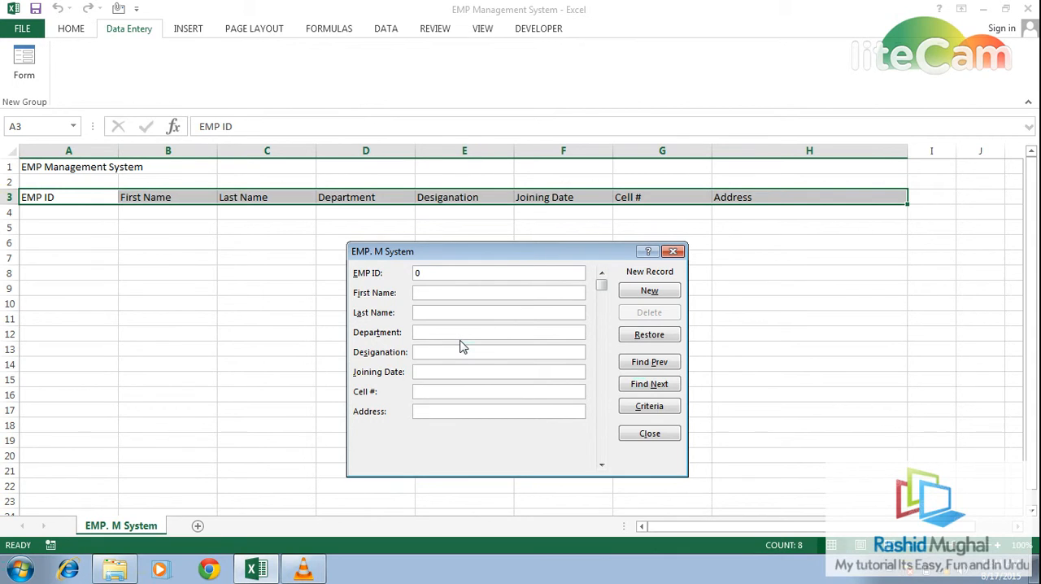
key(Tab)
key(Tab)
text(Custo)
key(BackSpace)
key(BackSpace)
text(tomer care)
- Fill in the designation "Customer Care Officer", joining date 8/15, the employee's cell number and address in the record
key(Tab)
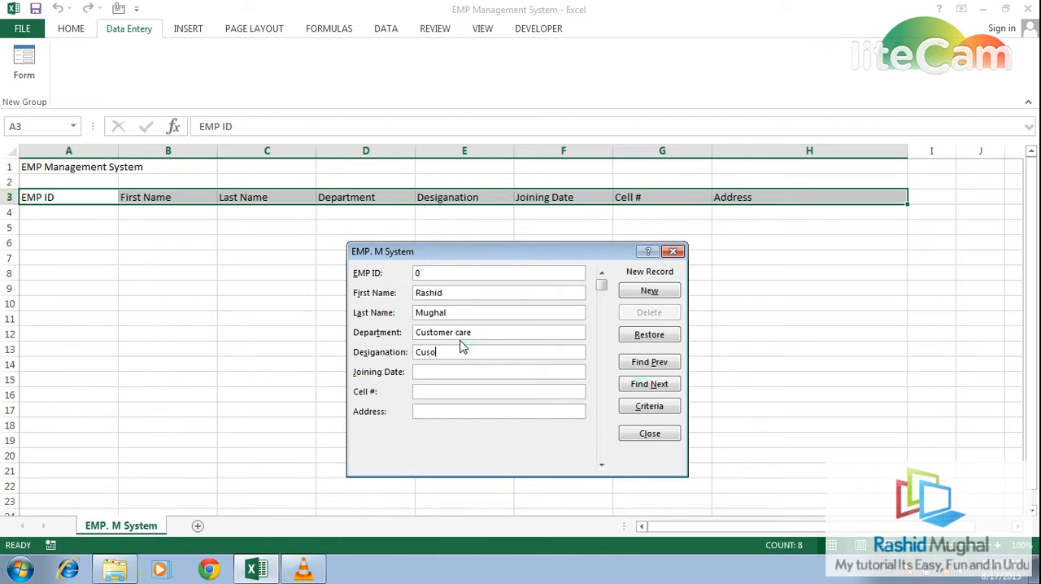
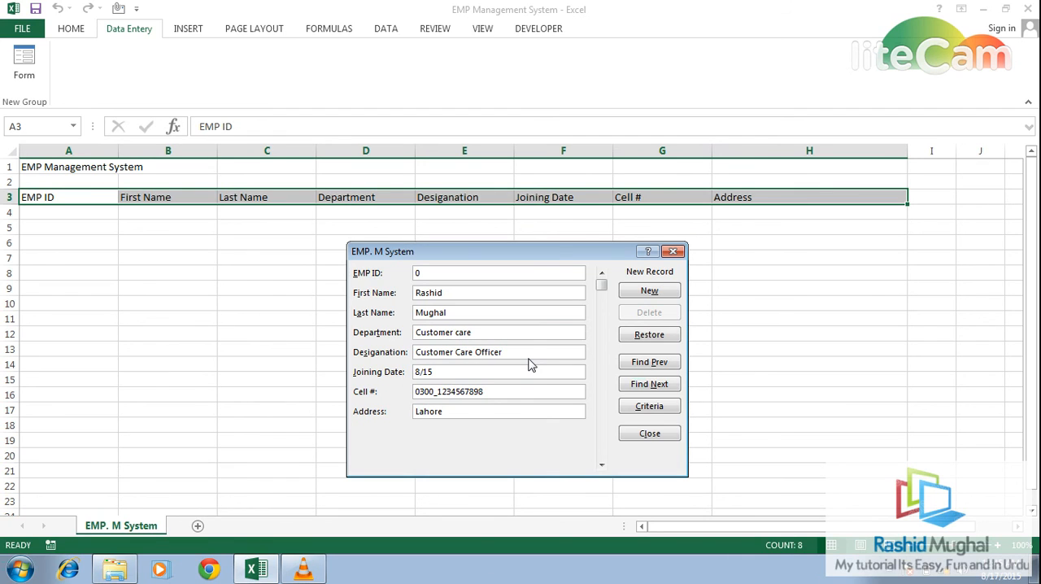